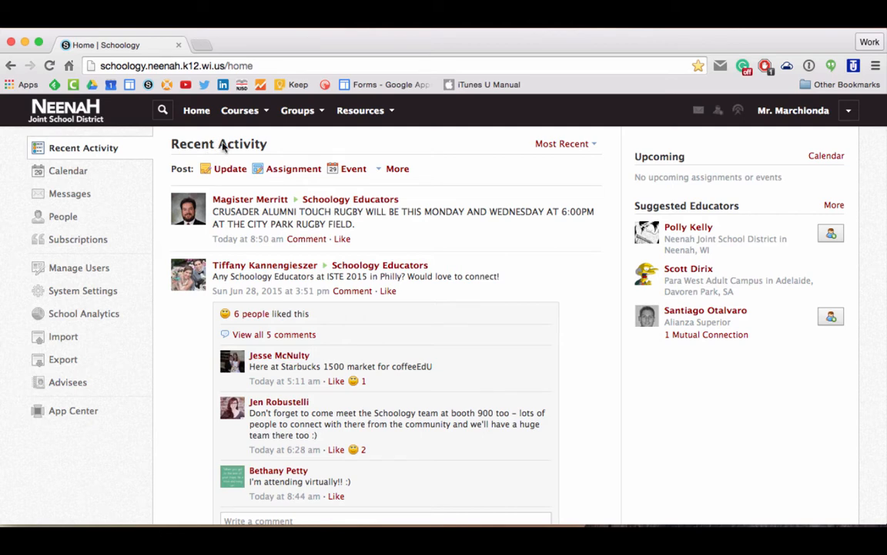
Open the Tech PD: Schoology course.
click(253, 114)
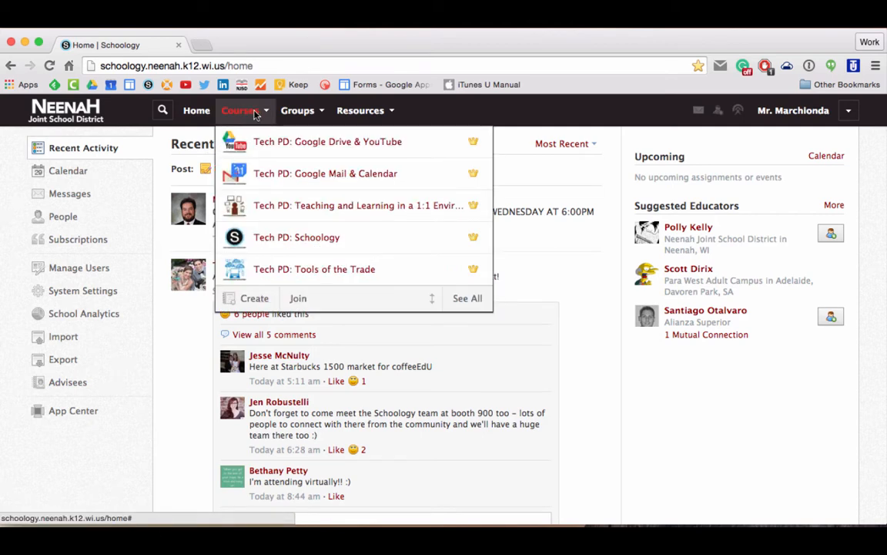
click(281, 246)
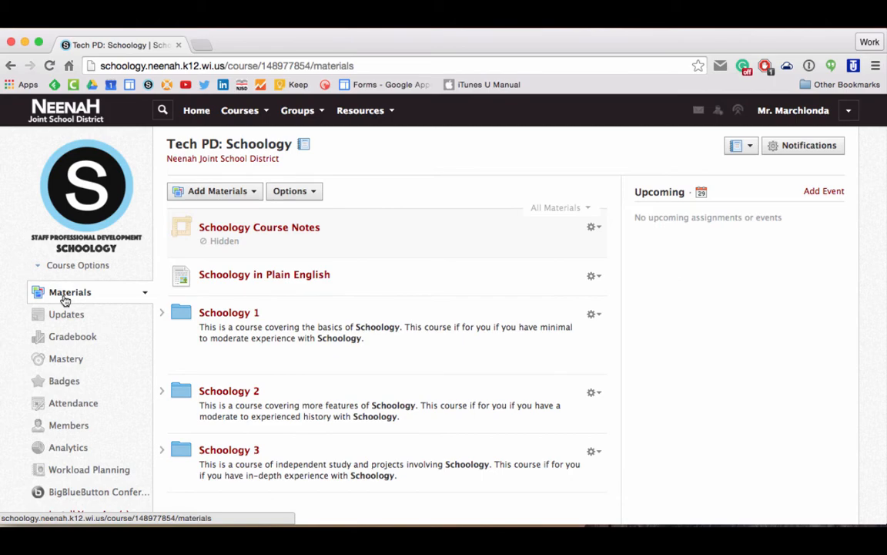
Review the types of materials that can be added and the options available for the Schoology 1 folder.
click(253, 195)
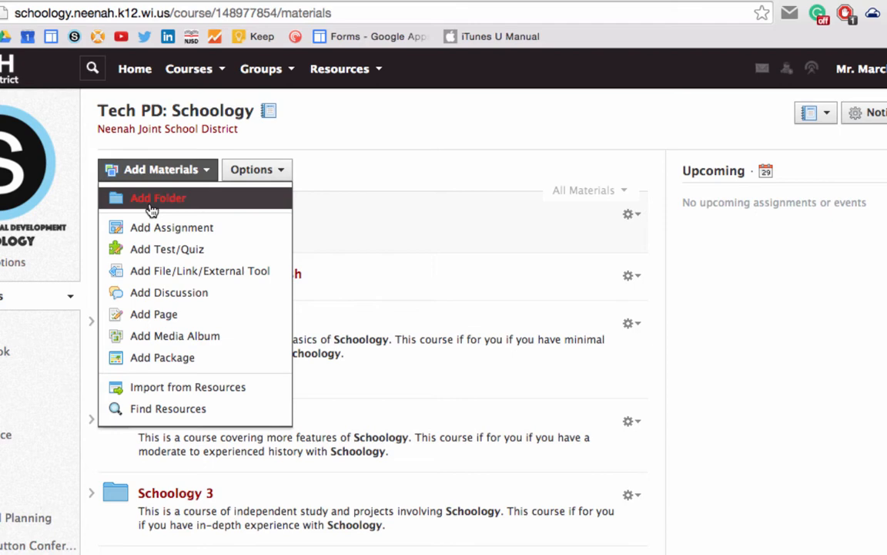
click(427, 224)
click(630, 324)
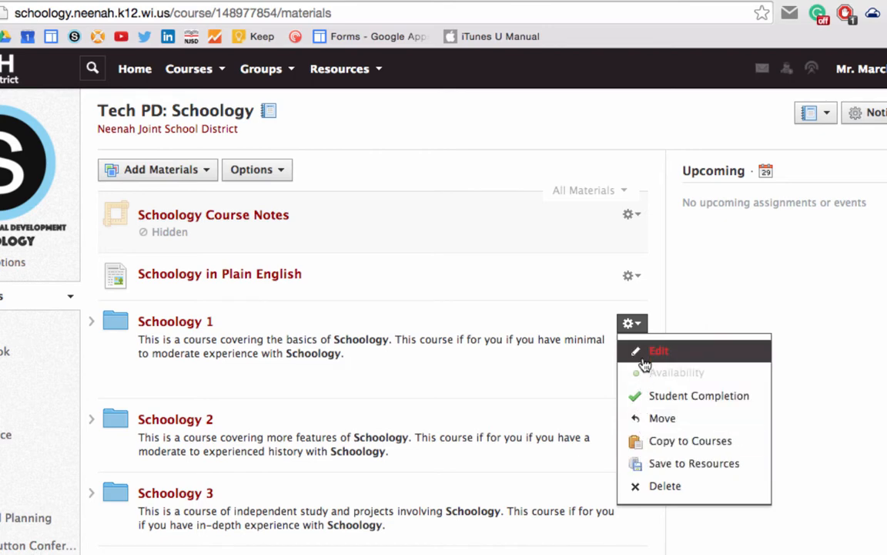
mouse_move(650, 377)
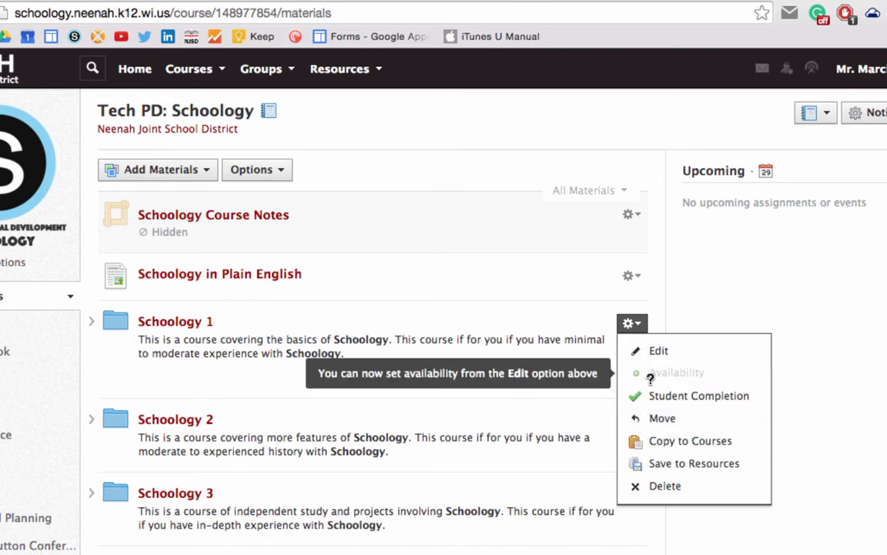
click(715, 306)
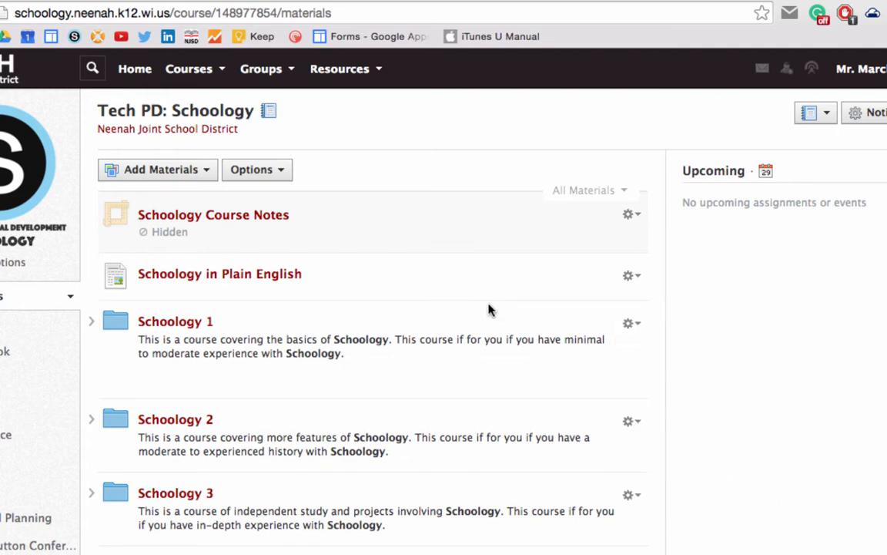
Start a new assignment and look through its points, category and scale/rubric options.
click(196, 170)
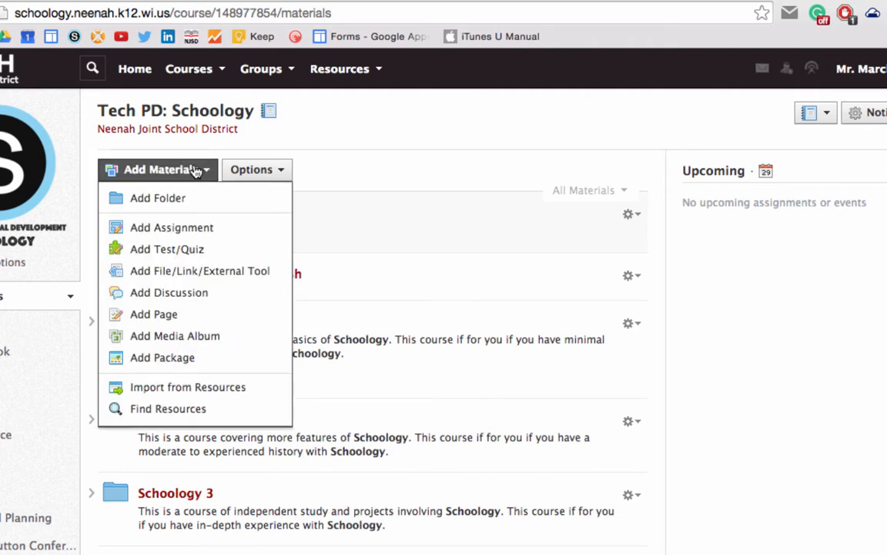
click(171, 231)
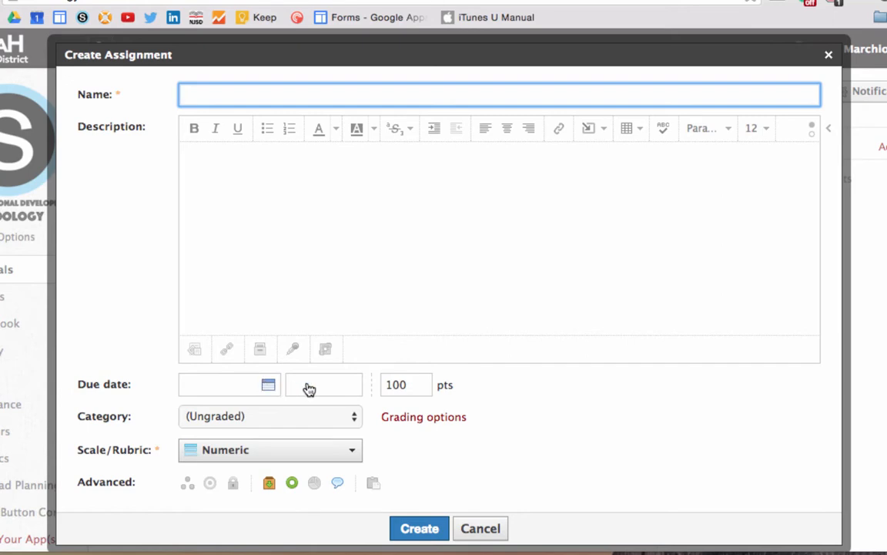
double_click(394, 383)
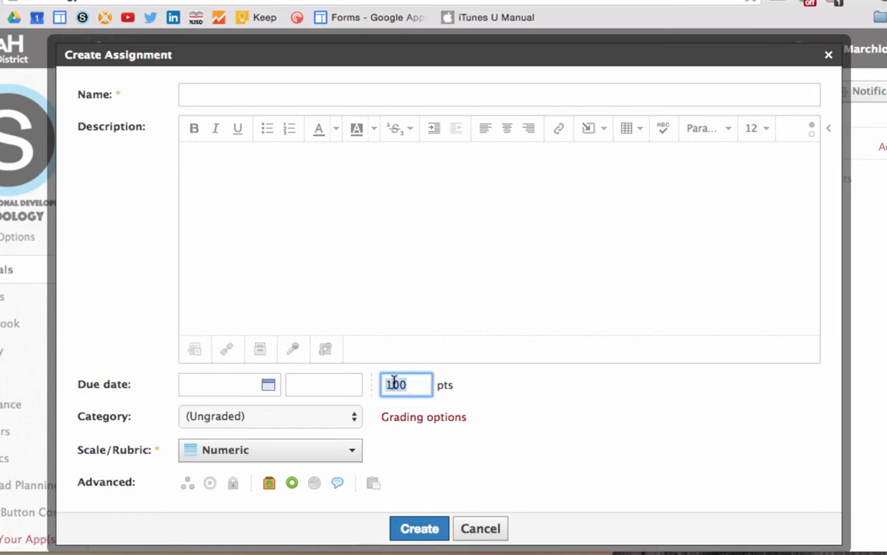
click(356, 419)
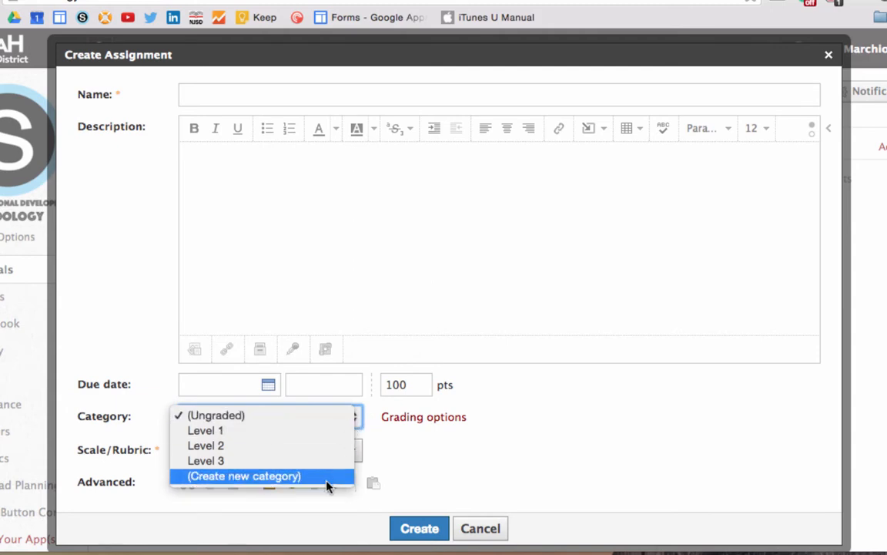
click(436, 469)
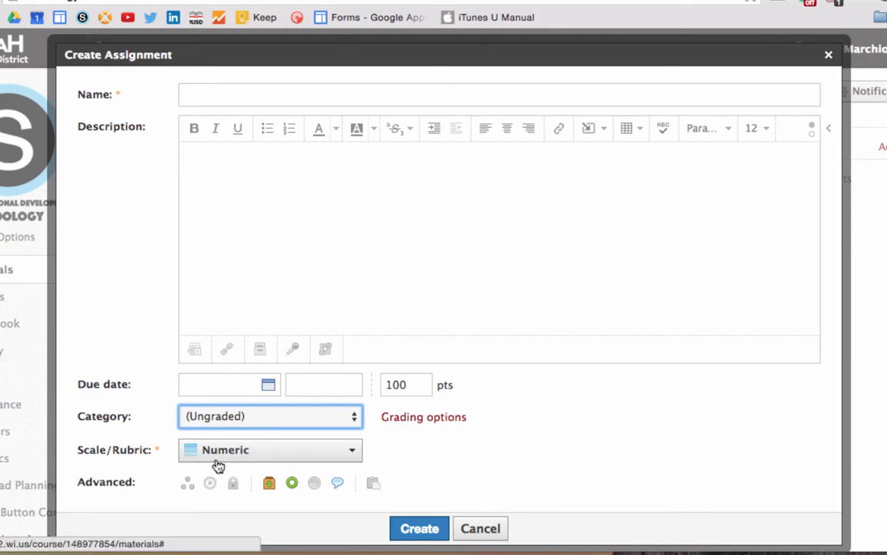
click(220, 456)
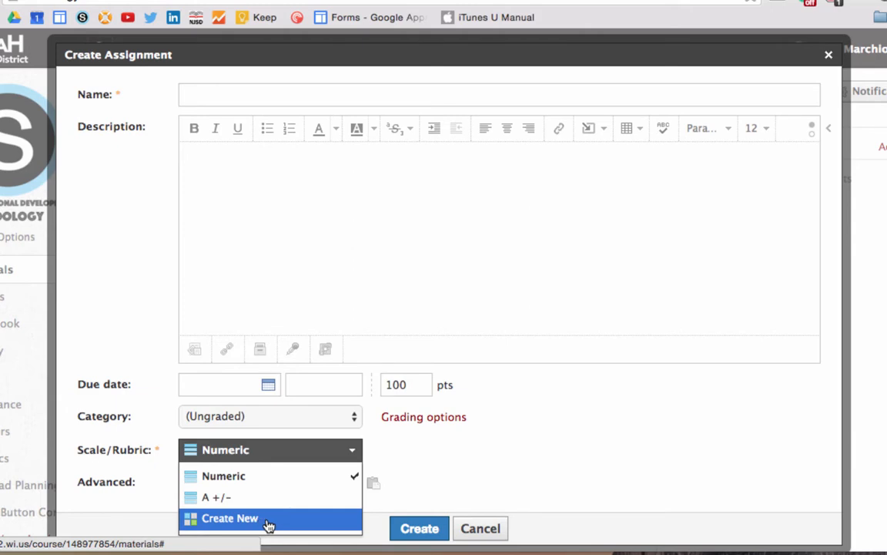
click(431, 489)
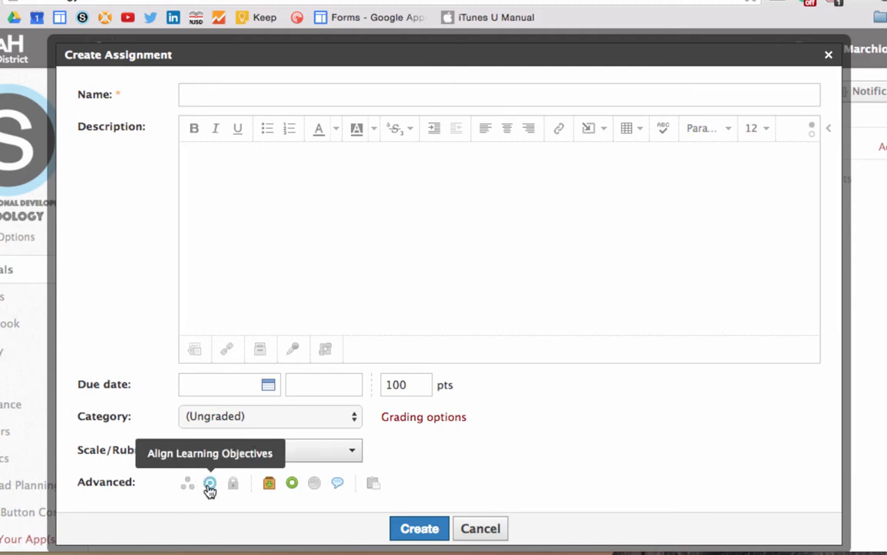
Turn the new assignment's submissions and student visibility off and back on.
click(268, 486)
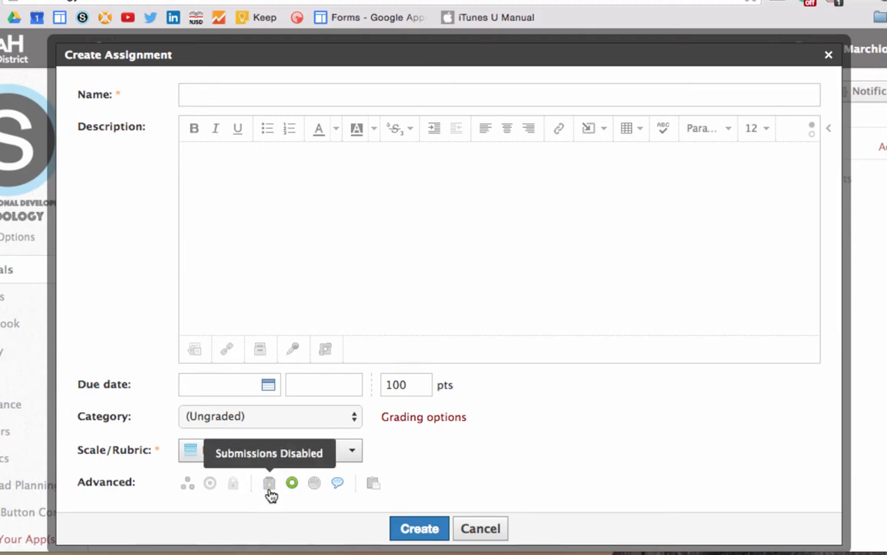
click(270, 490)
click(267, 488)
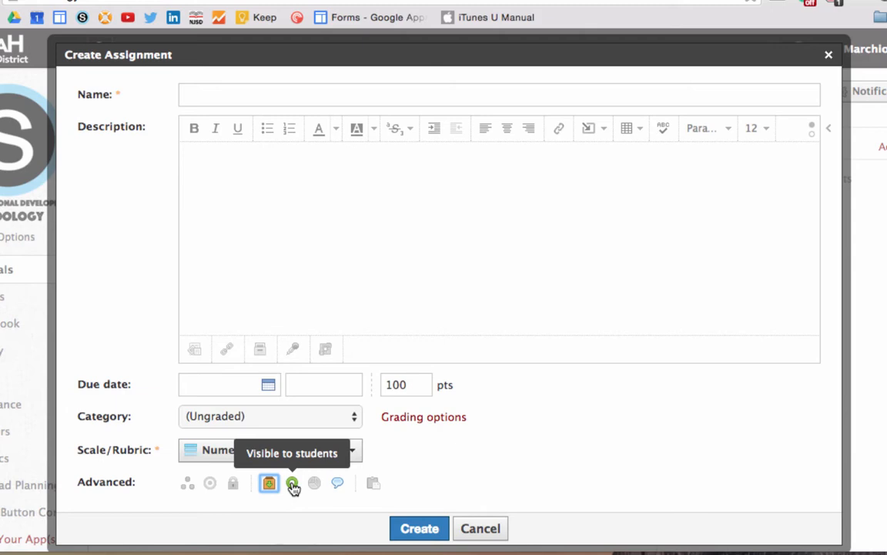
click(292, 483)
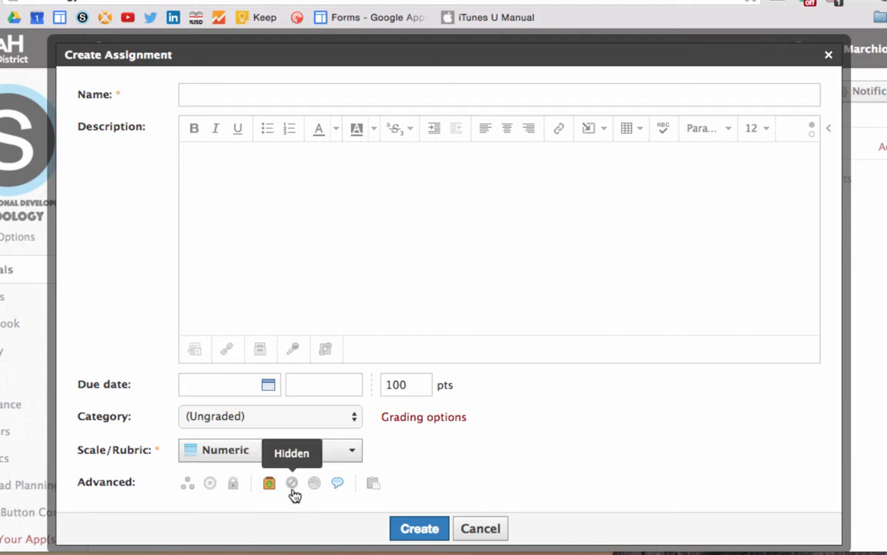
click(294, 484)
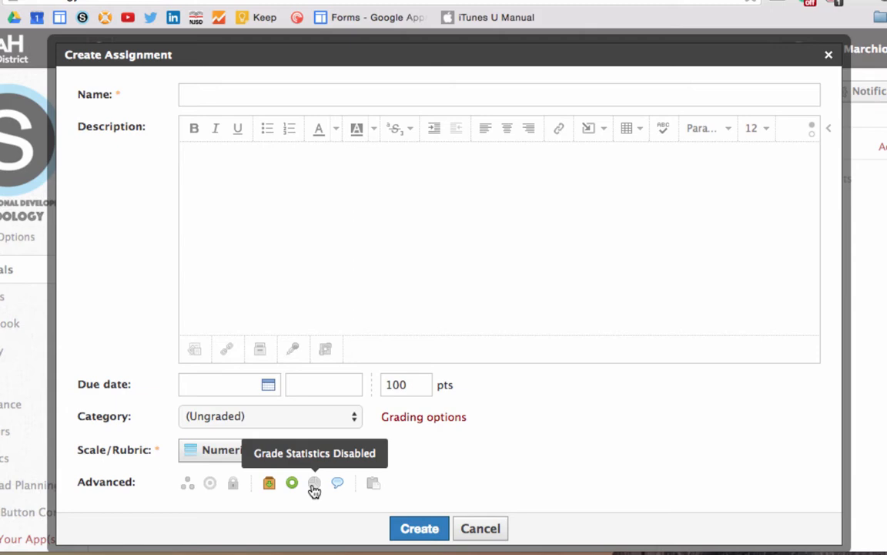
Enable grade statistics, view the courses available for copying, and discard the new assignment.
click(314, 484)
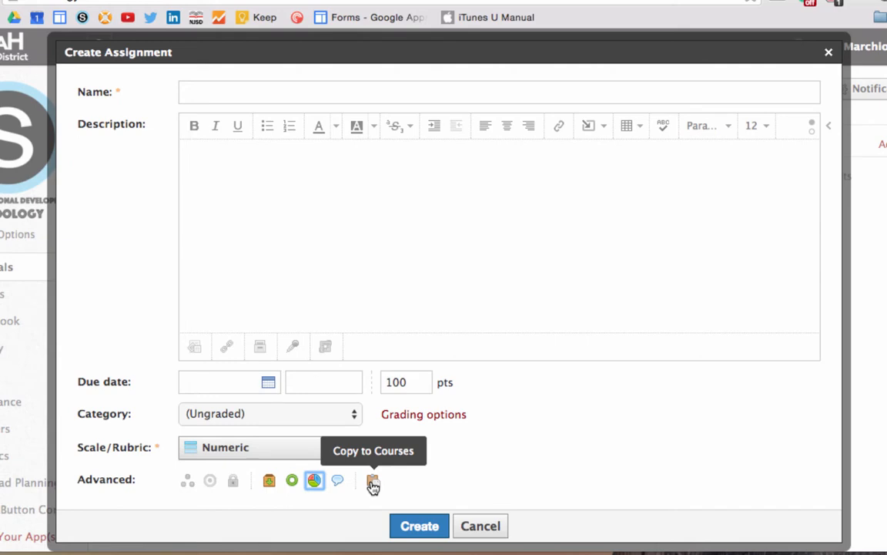
click(372, 483)
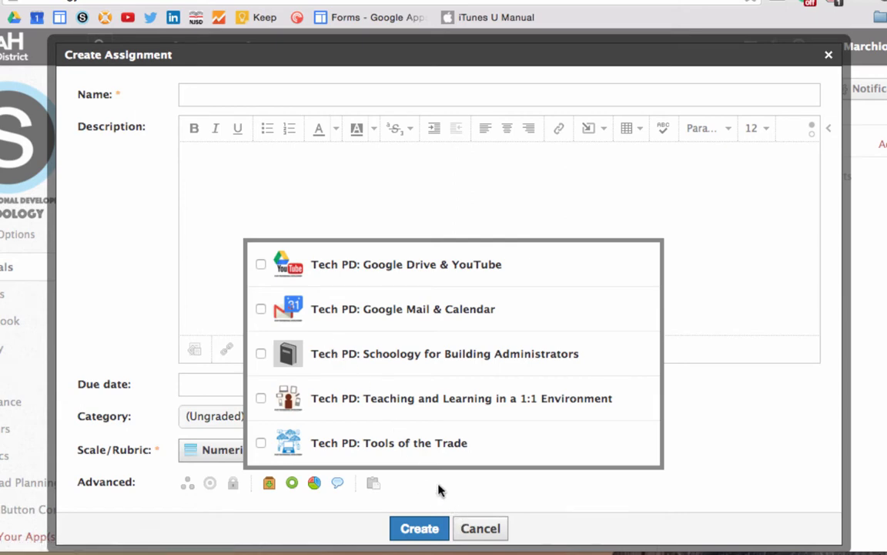
click(472, 529)
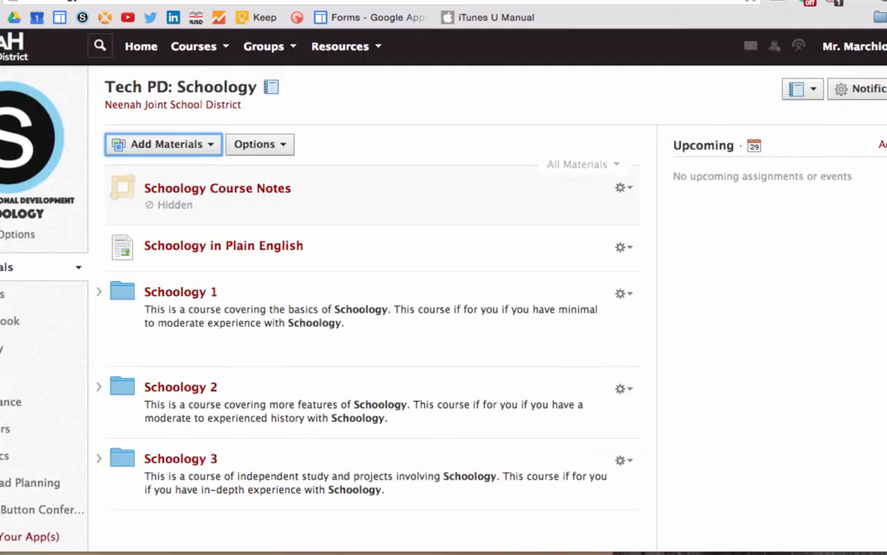
Look at the choices for adding a file, link or external tool to the course, and close them.
click(149, 145)
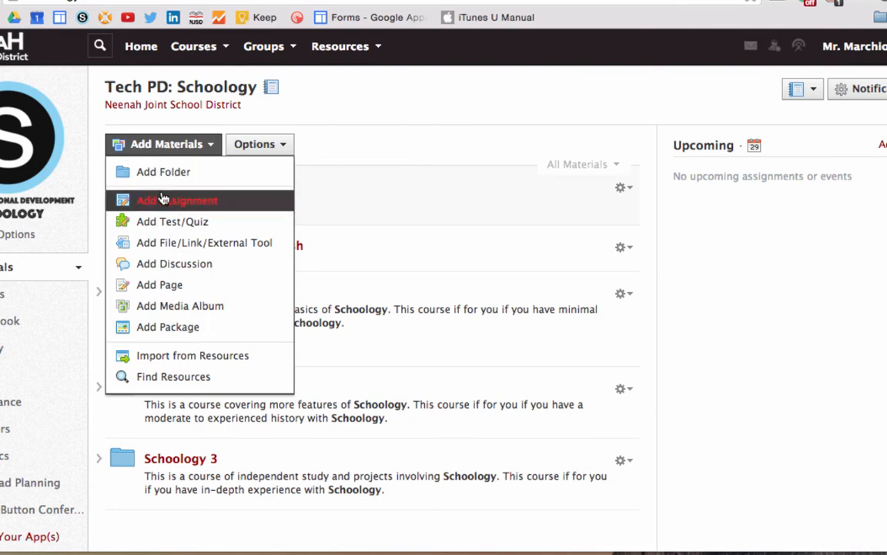
click(164, 247)
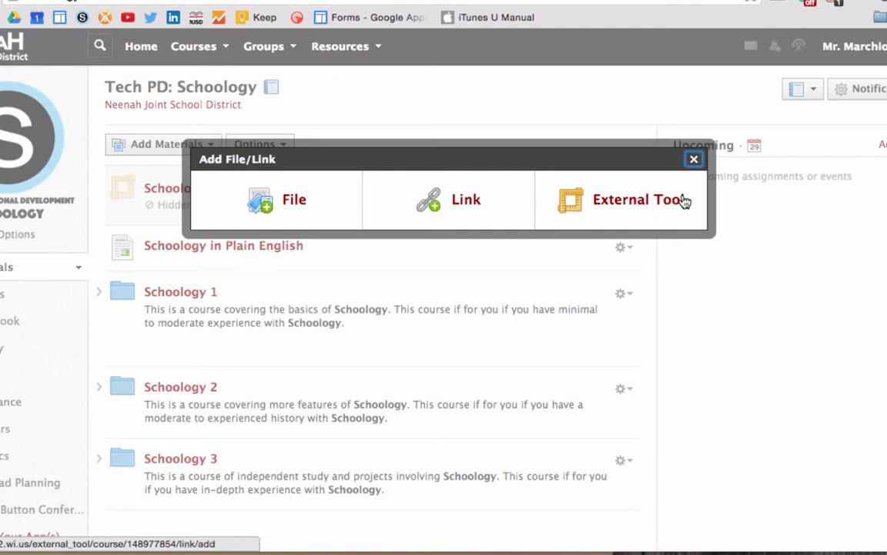
click(695, 160)
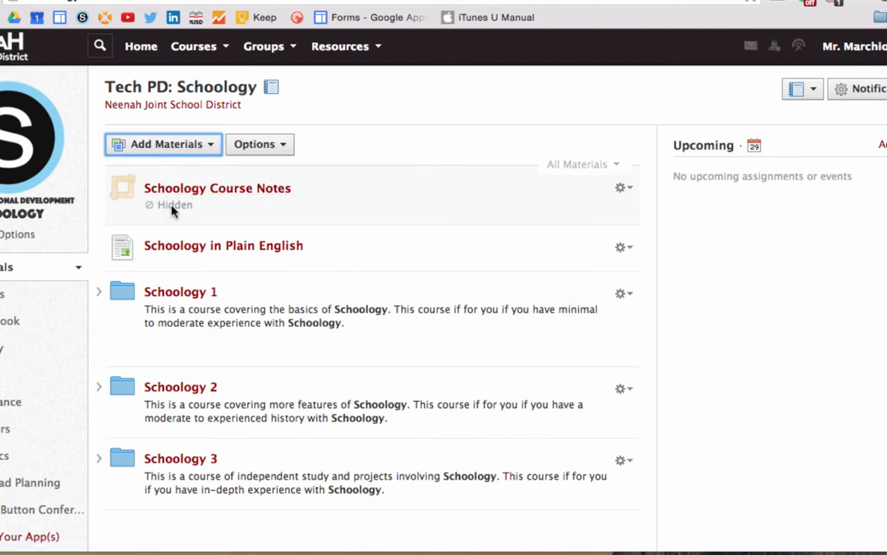
Start a new discussion in the course materials and enable grading for it.
click(187, 153)
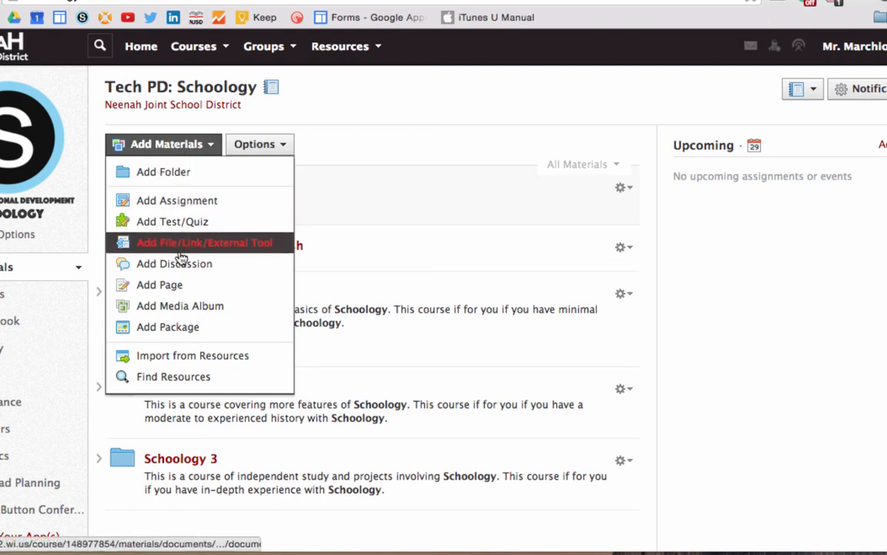
click(179, 267)
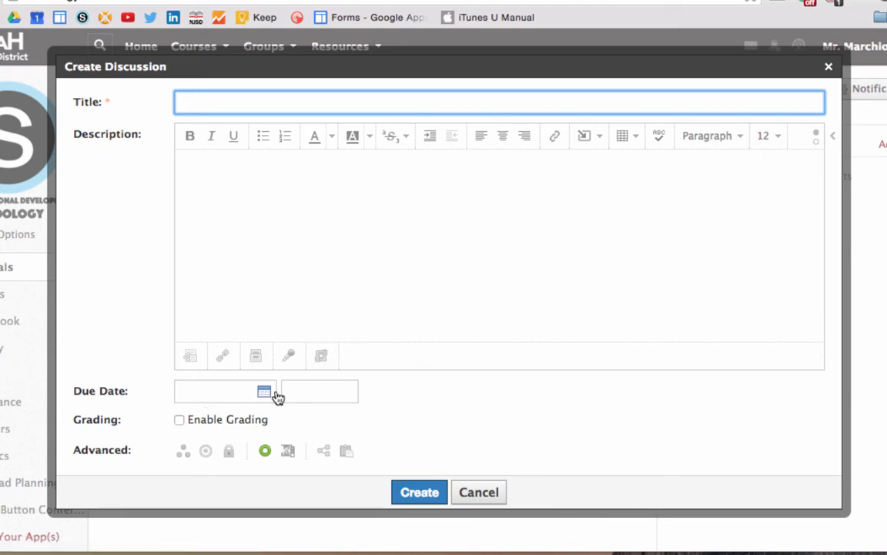
click(179, 420)
scroll(231, 428, down, 3)
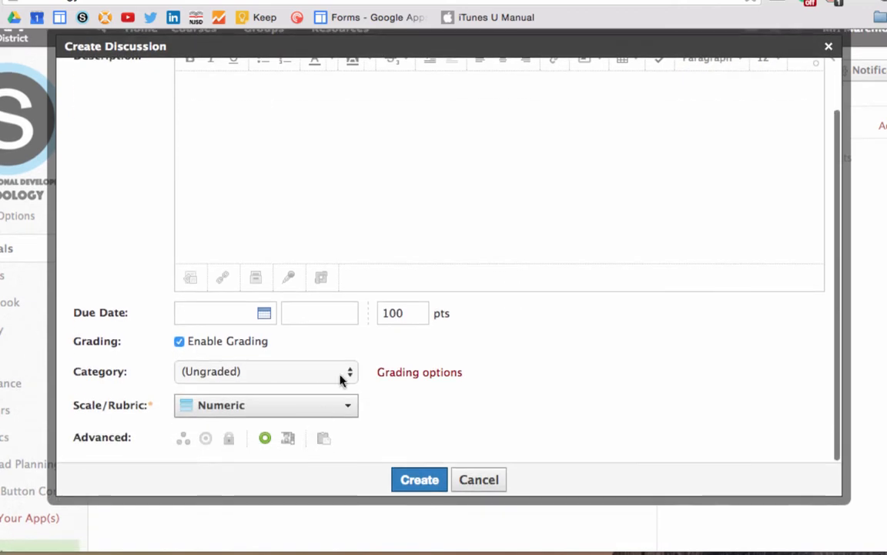
Look through the graded discussion's category, scale/rubric and points options.
click(342, 374)
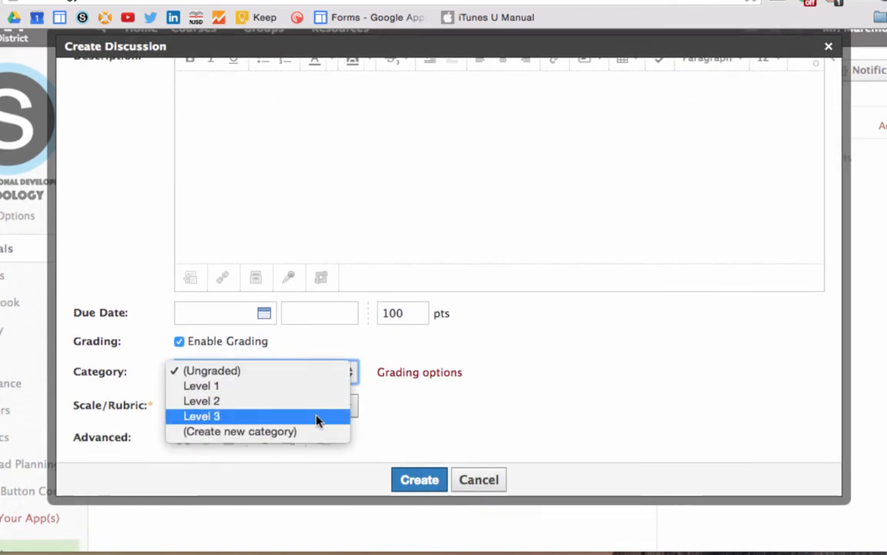
click(339, 344)
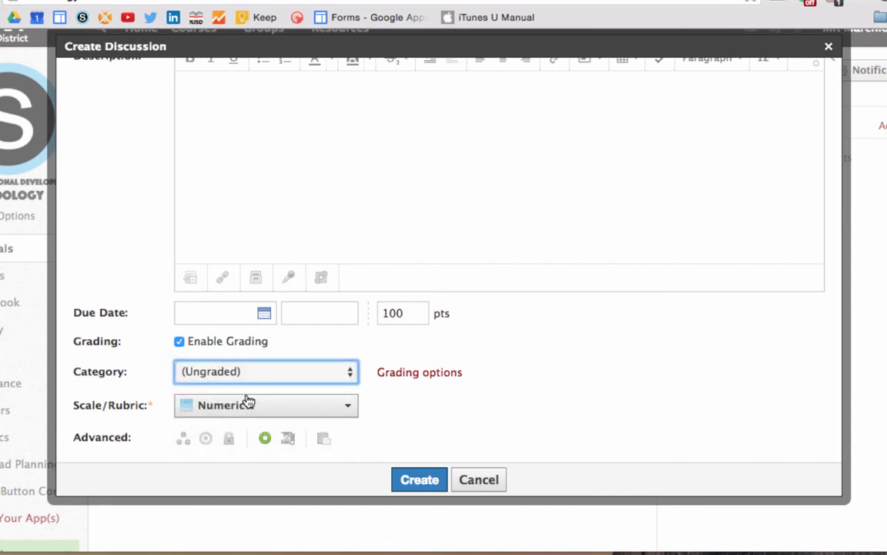
click(291, 408)
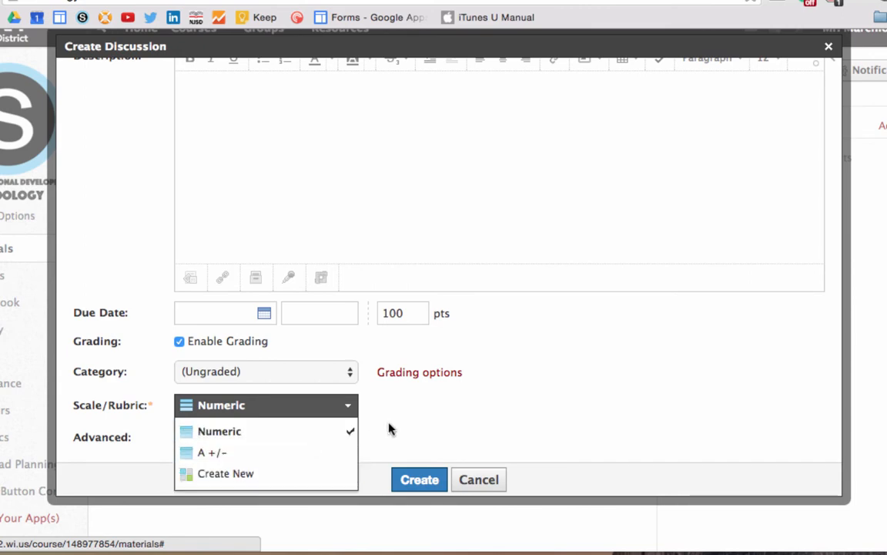
click(395, 312)
double_click(415, 316)
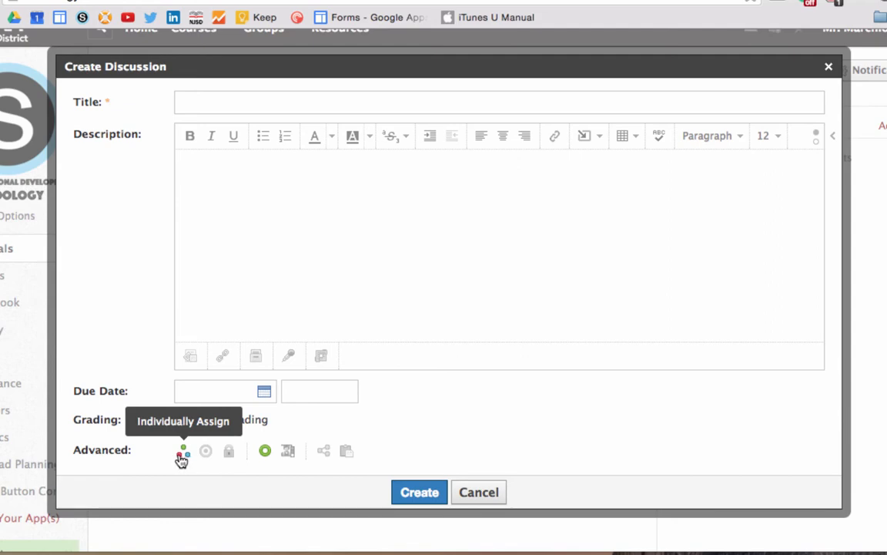
Require members to post in the discussion before other responses are revealed.
click(288, 455)
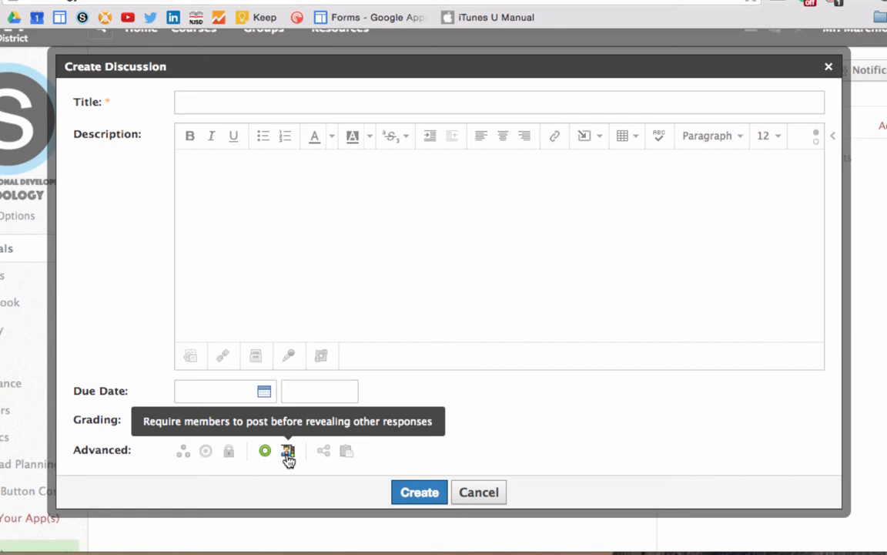
click(287, 453)
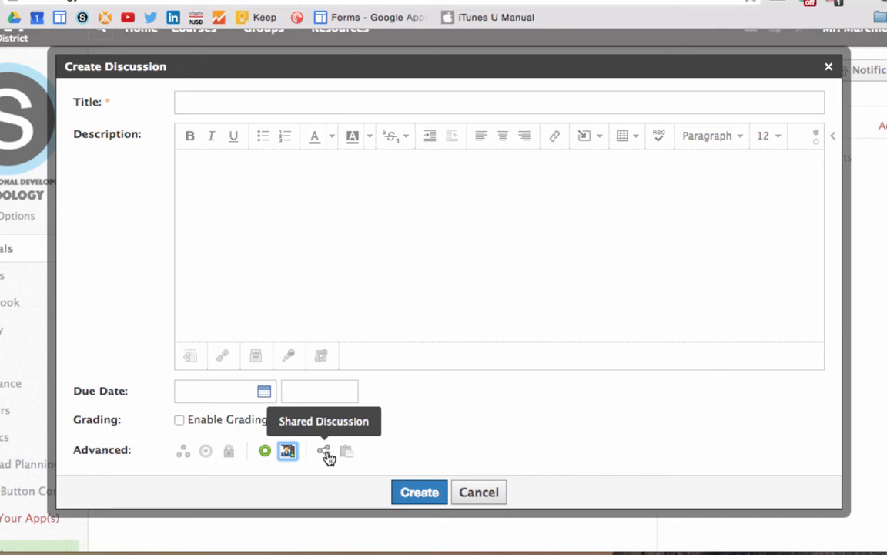
Examine the courses the discussion can be shared with, and close the sharing settings.
click(327, 453)
scroll(416, 361, down, 2)
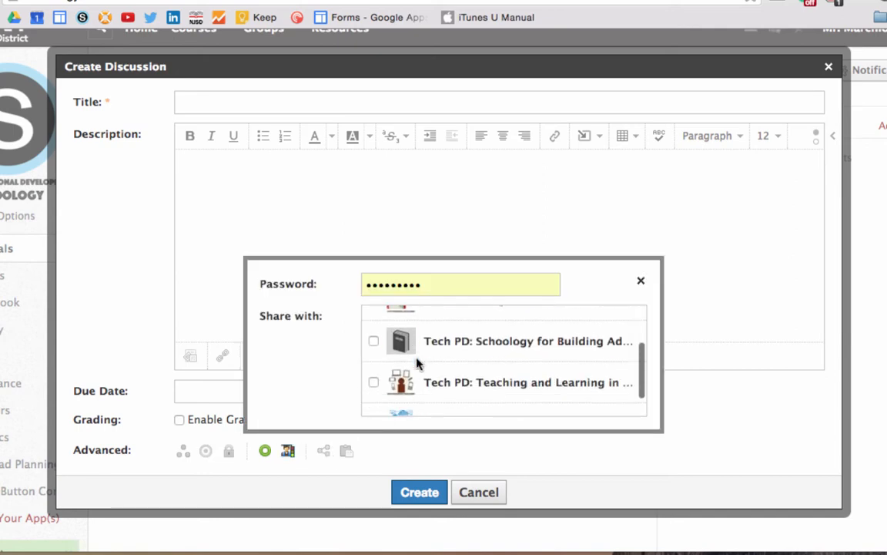
scroll(417, 360, down, 2)
scroll(377, 320, up, 5)
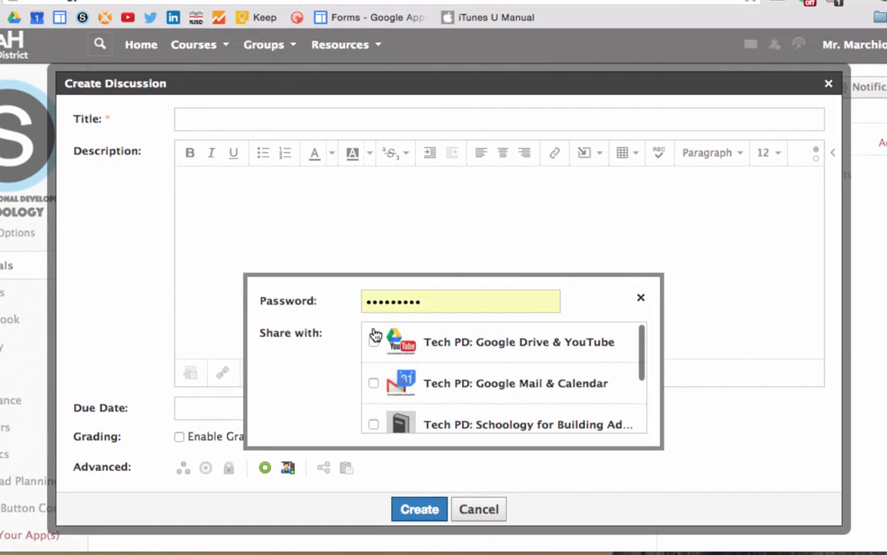
click(640, 298)
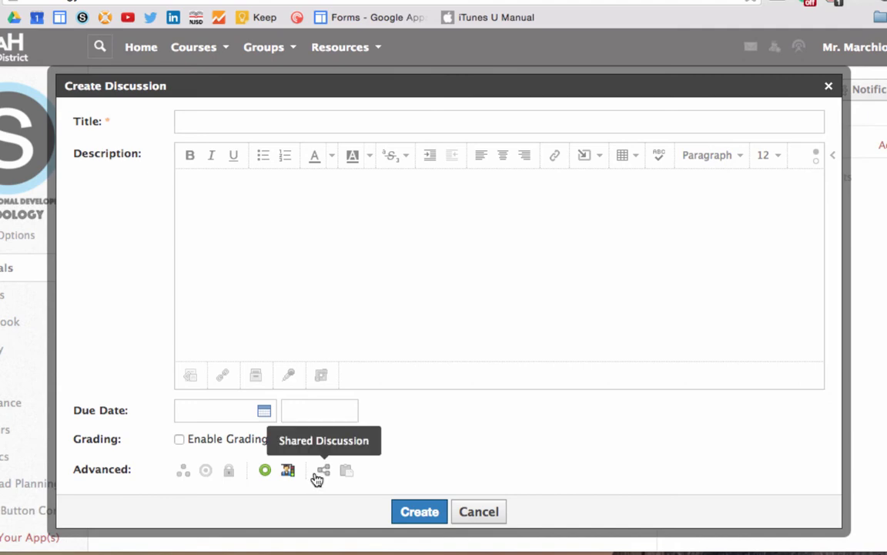
Turn off the requirement to post before seeing other responses, and cancel the new discussion.
click(288, 472)
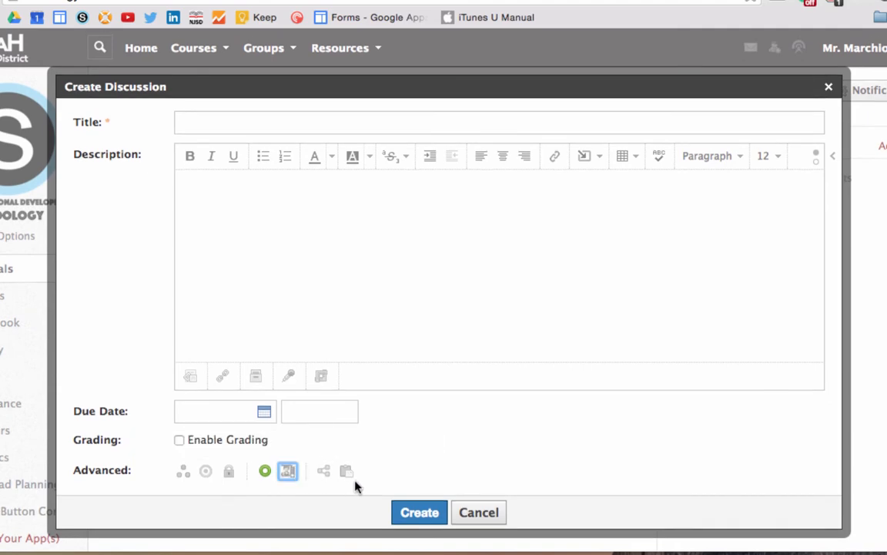
click(478, 513)
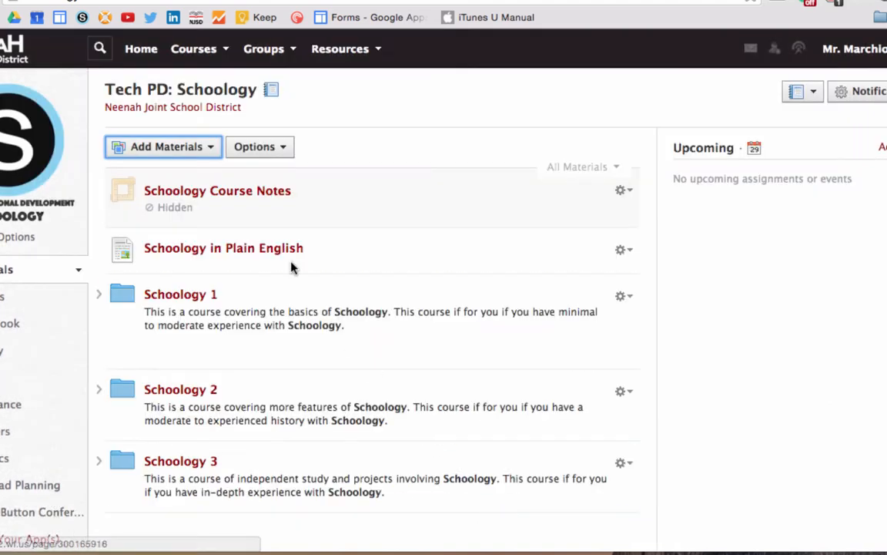
Look at the advanced options for a new media album and cancel it without creating it.
click(166, 146)
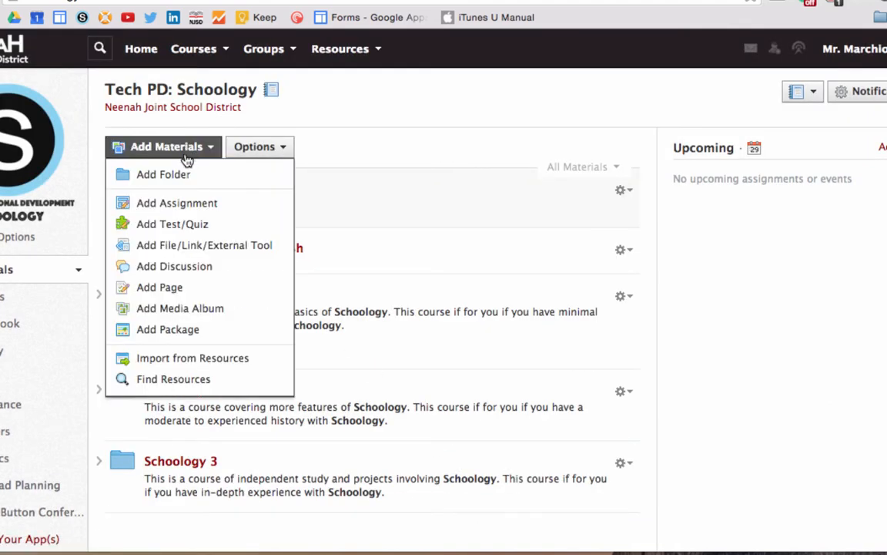
click(198, 308)
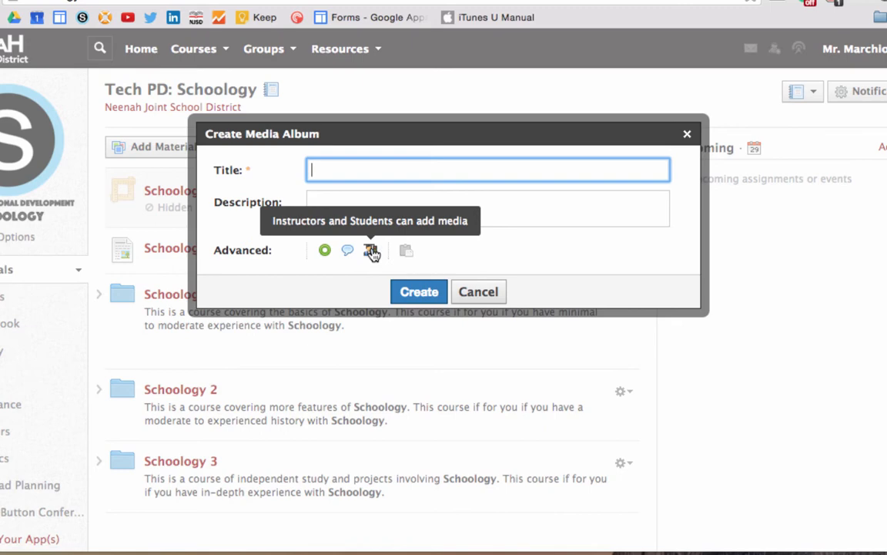
click(472, 296)
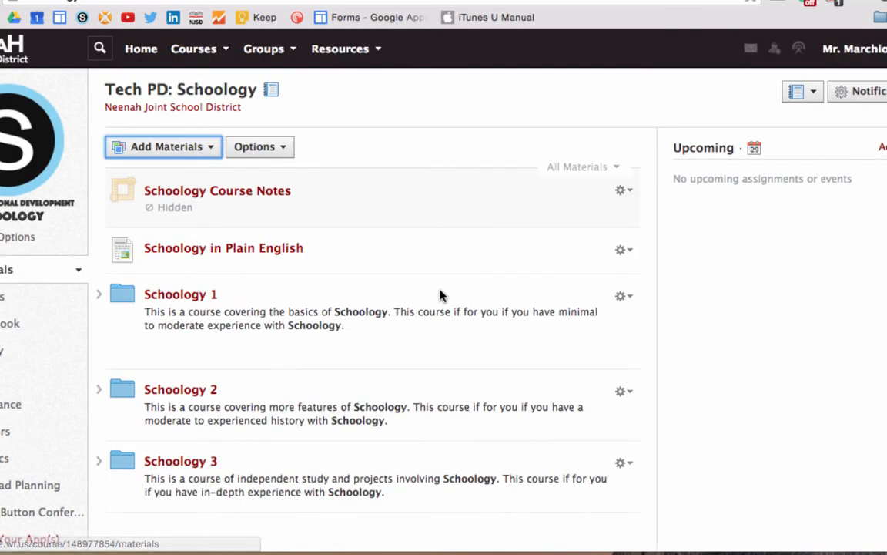
Start a new test/quiz in the course materials named "Test" with the due date 6/30/15.
mouse_move(350, 282)
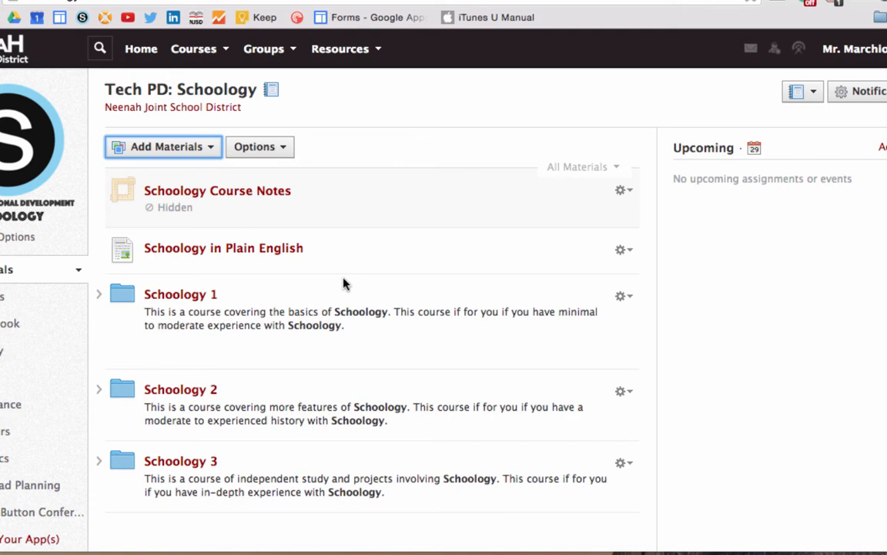
click(193, 148)
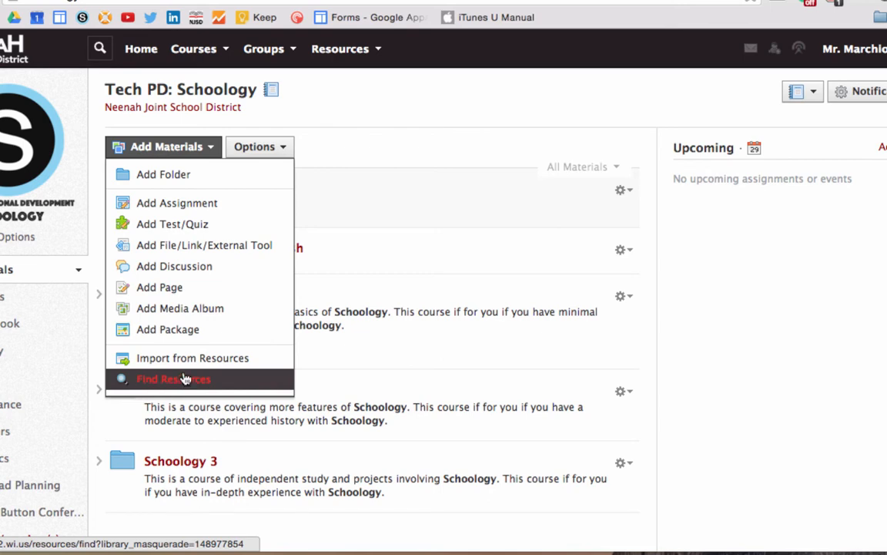
click(163, 226)
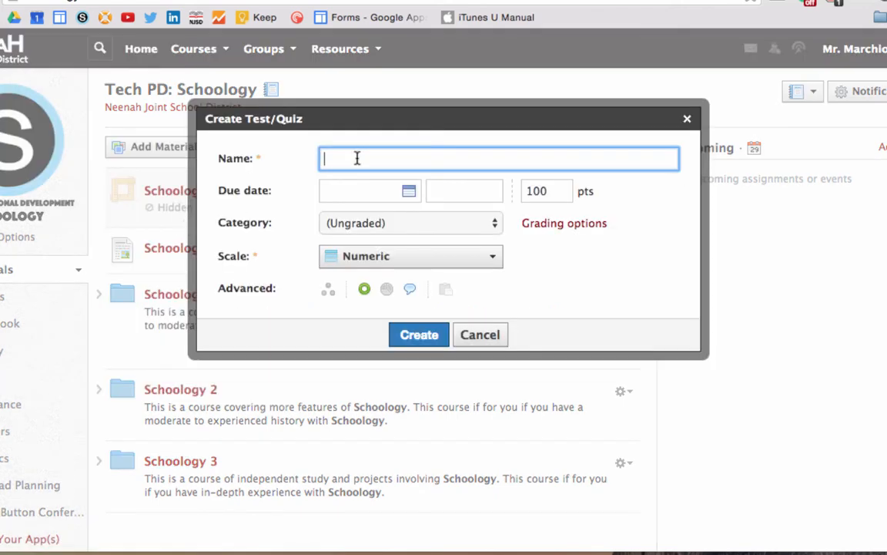
click(356, 158)
text(Test)
click(407, 190)
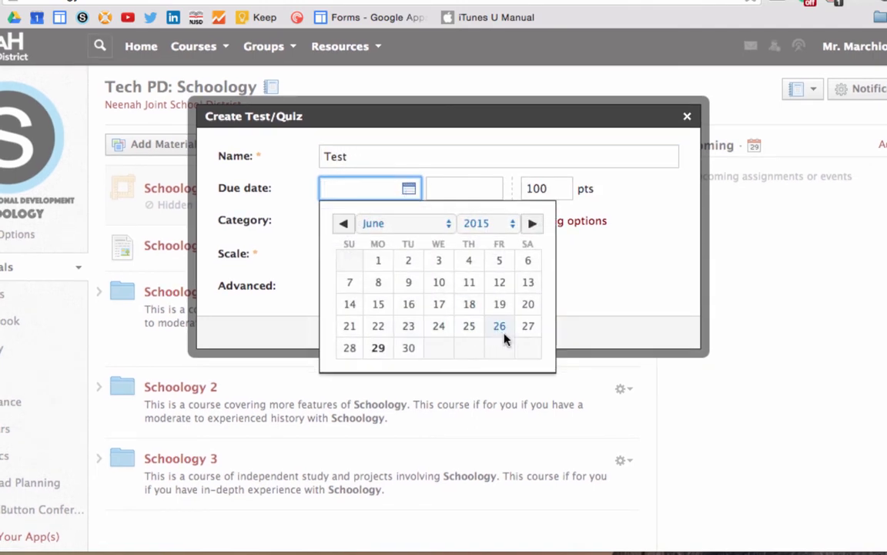
click(407, 348)
Set the test to 10 points in the Level 2 category, keep the Numeric scale, and create it.
double_click(539, 188)
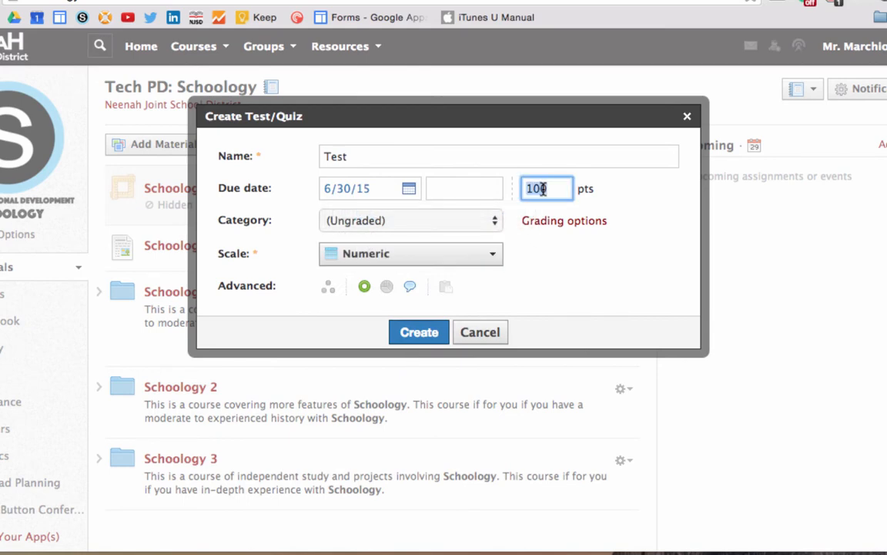
text(1)
click(466, 220)
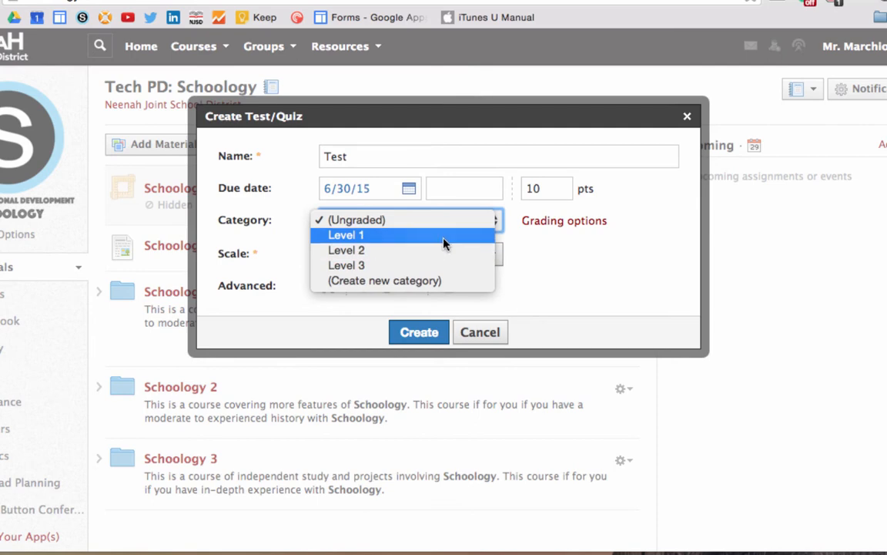
click(443, 249)
click(397, 259)
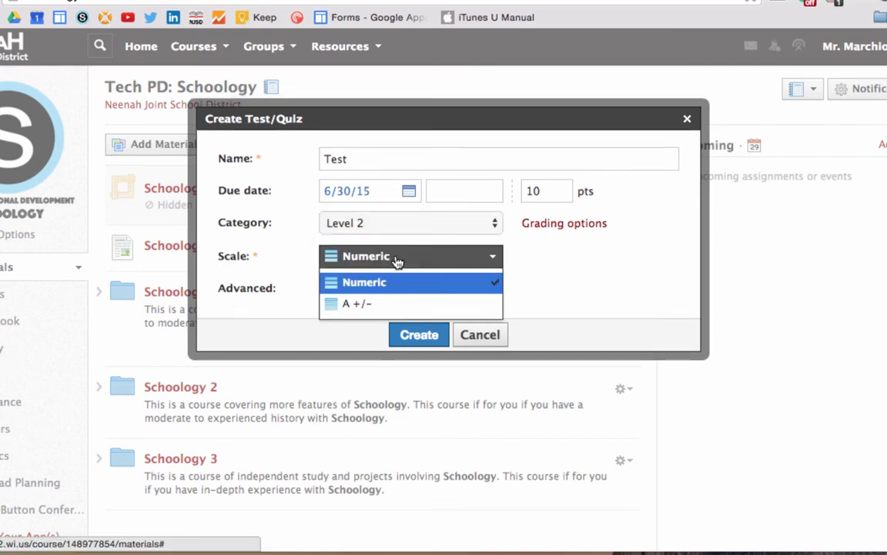
click(397, 263)
click(404, 264)
click(404, 265)
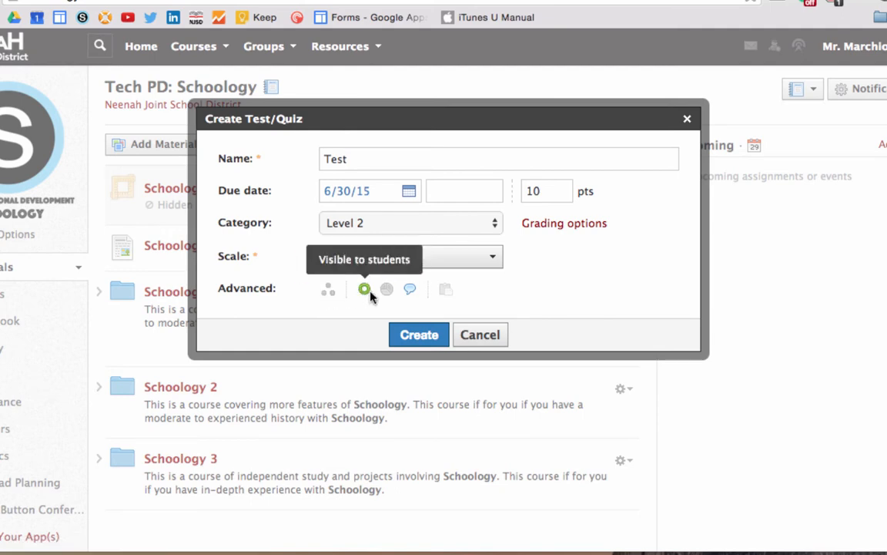
click(421, 333)
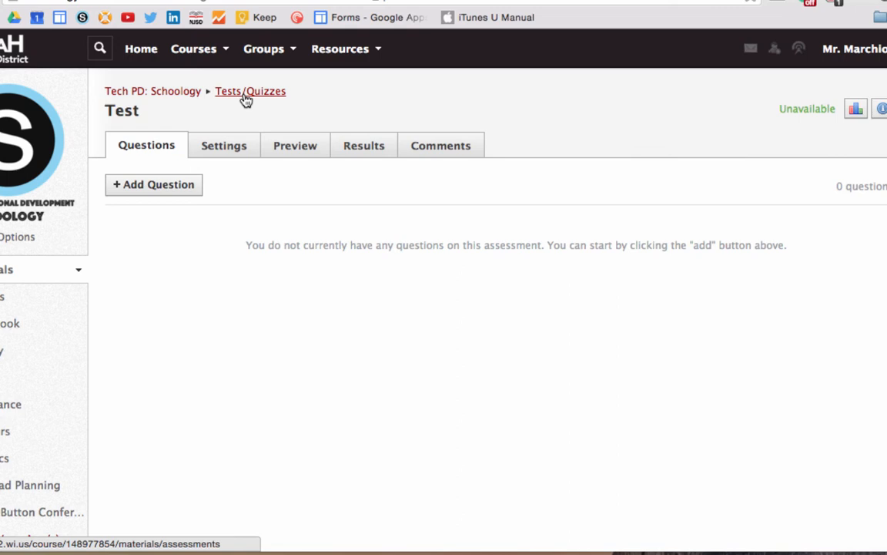
Start a true/false question for the test, with False as the correct answer and marked as a subjective question.
click(156, 184)
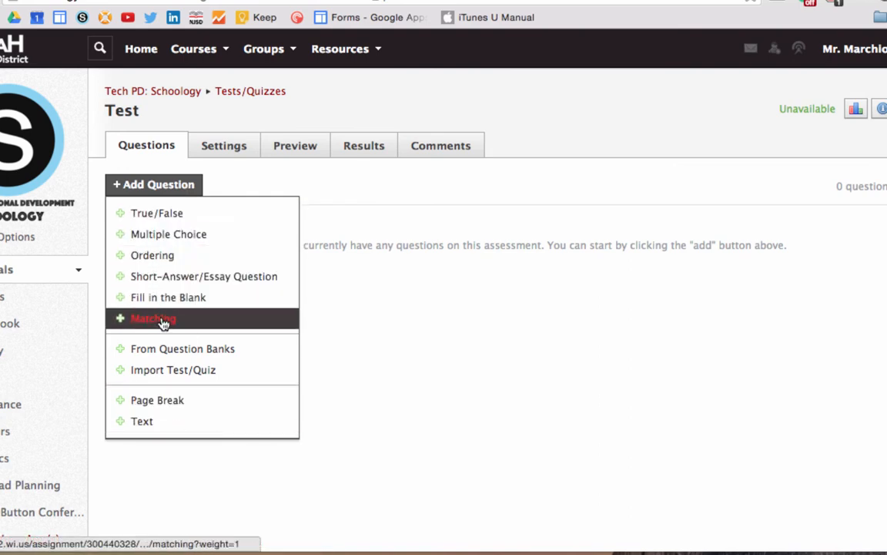
click(164, 221)
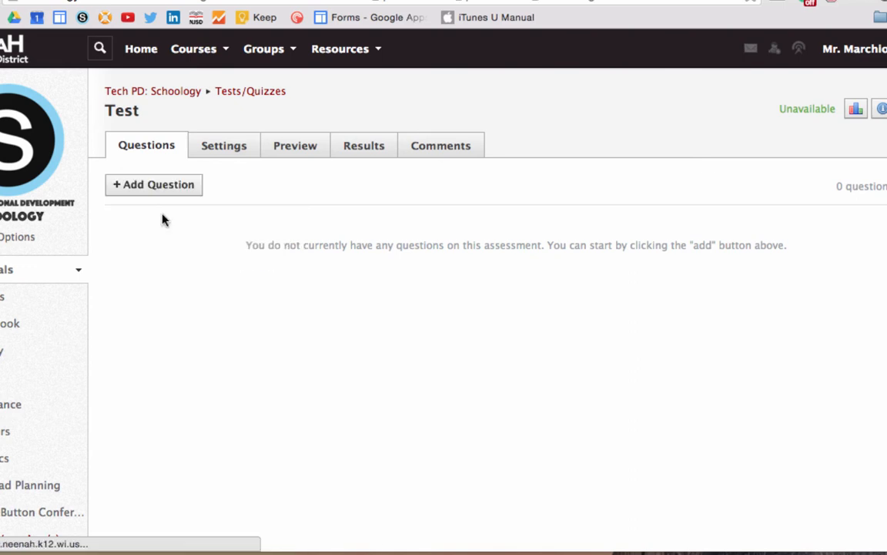
click(144, 275)
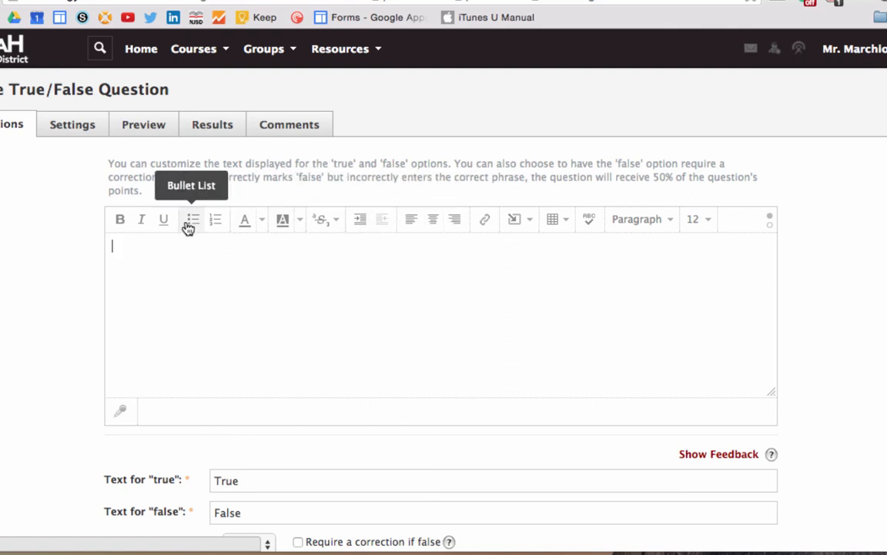
scroll(184, 312, down, 5)
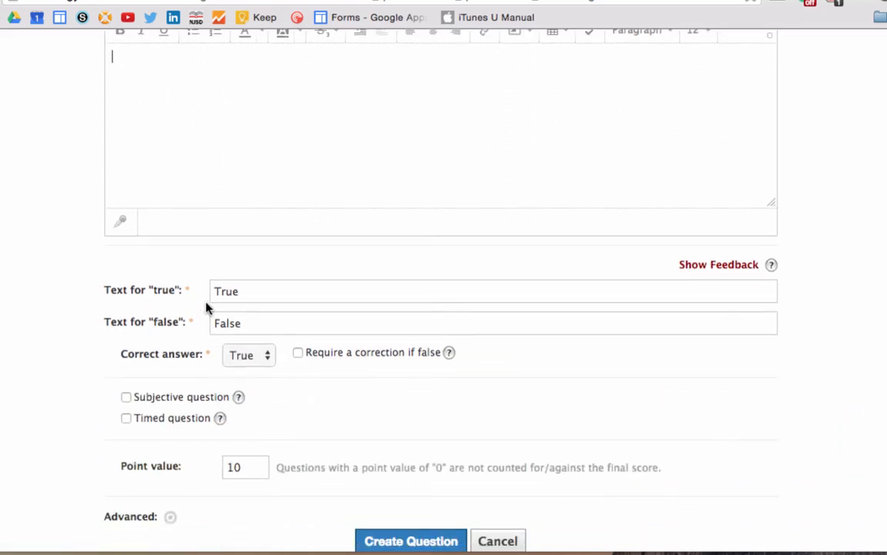
click(247, 292)
click(252, 322)
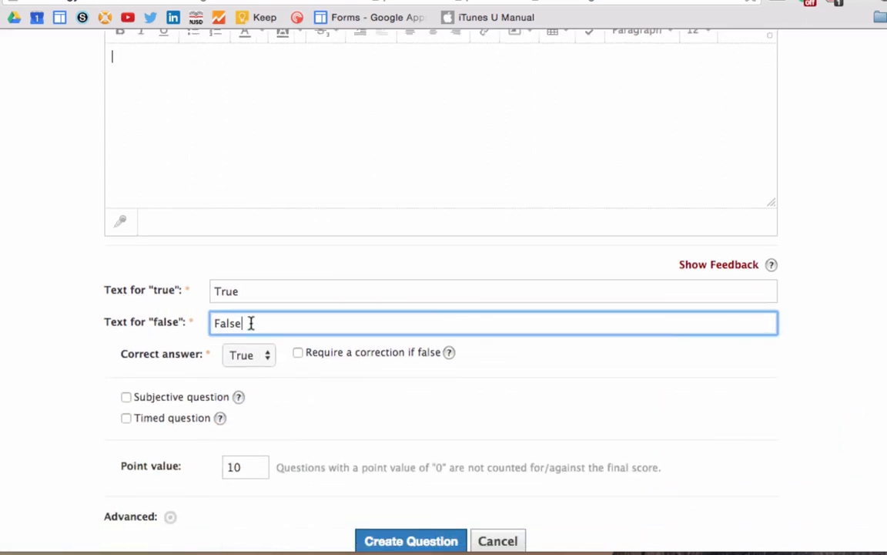
click(254, 355)
click(262, 368)
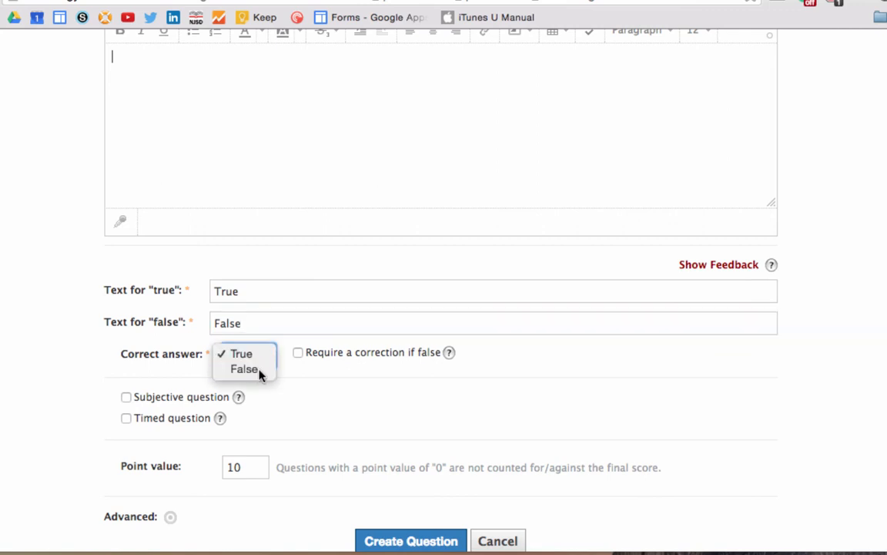
scroll(276, 409, down, 3)
scroll(276, 401, down, 1)
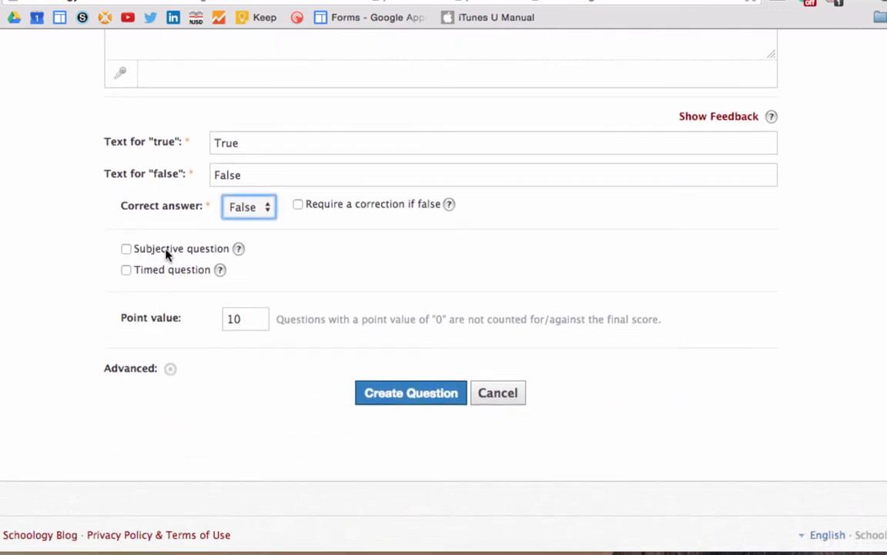
click(195, 254)
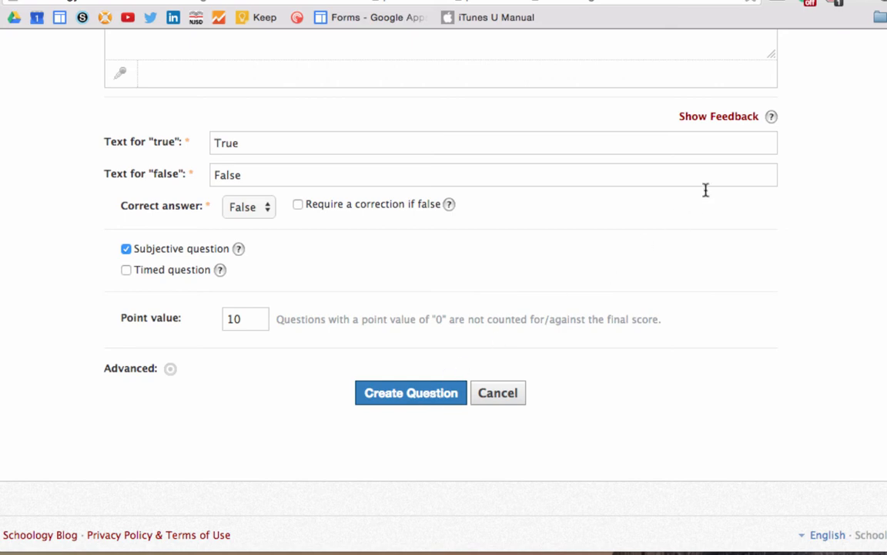
Read the explanation of the Show Feedback option and cancel the true/false question.
mouse_move(767, 117)
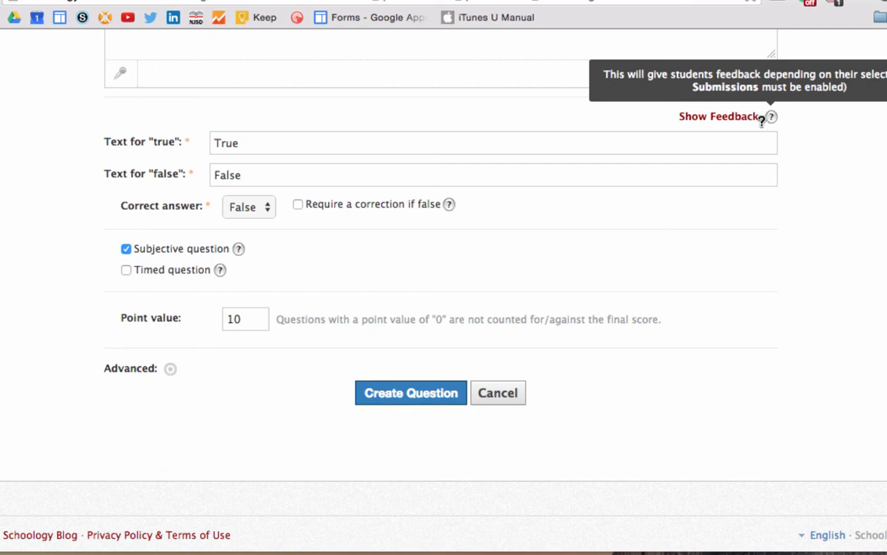
scroll(553, 208, up, 4)
scroll(540, 206, down, 5)
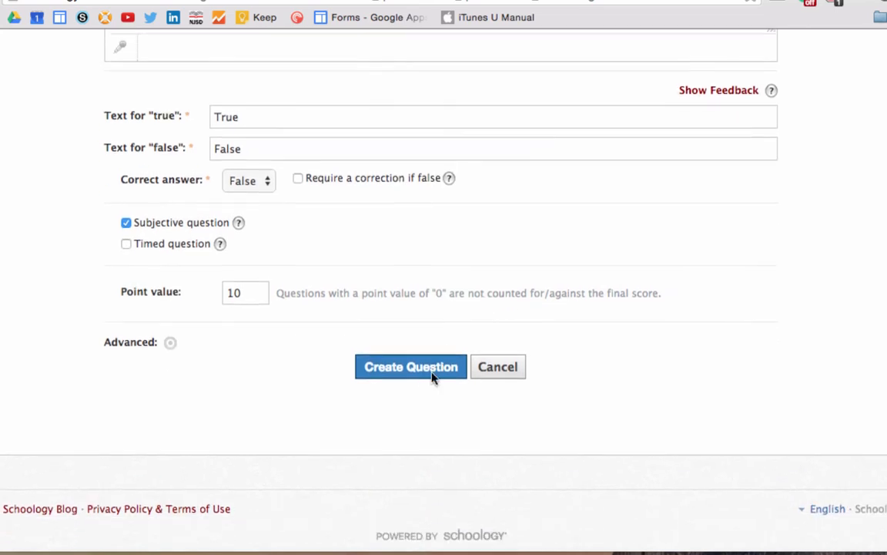
click(493, 374)
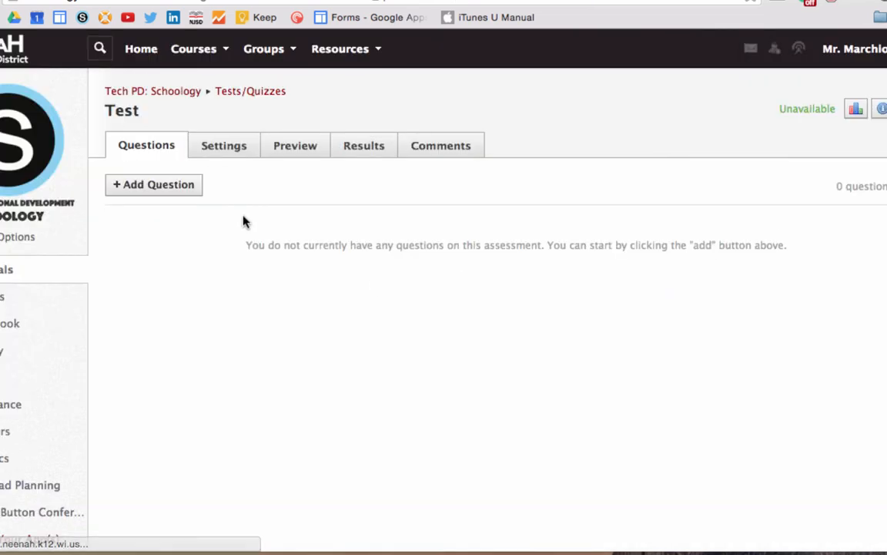
Look through a new multiple choice question's answer choices, scoring and timing options, and cancel the question.
click(129, 184)
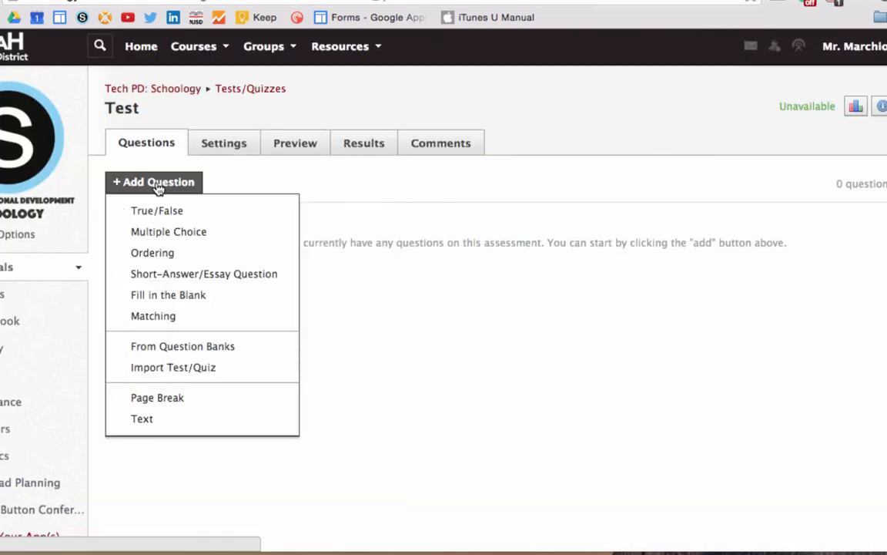
click(172, 239)
scroll(473, 308, down, 2)
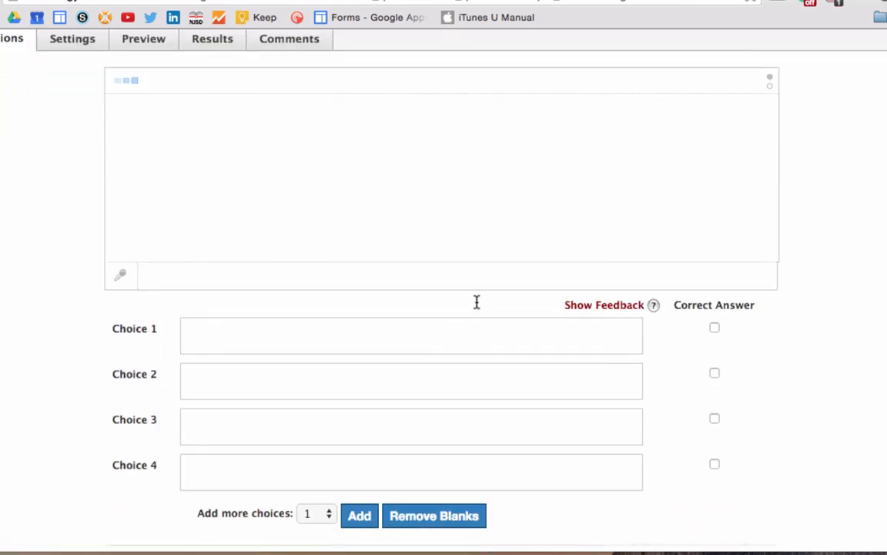
scroll(477, 302, down, 2)
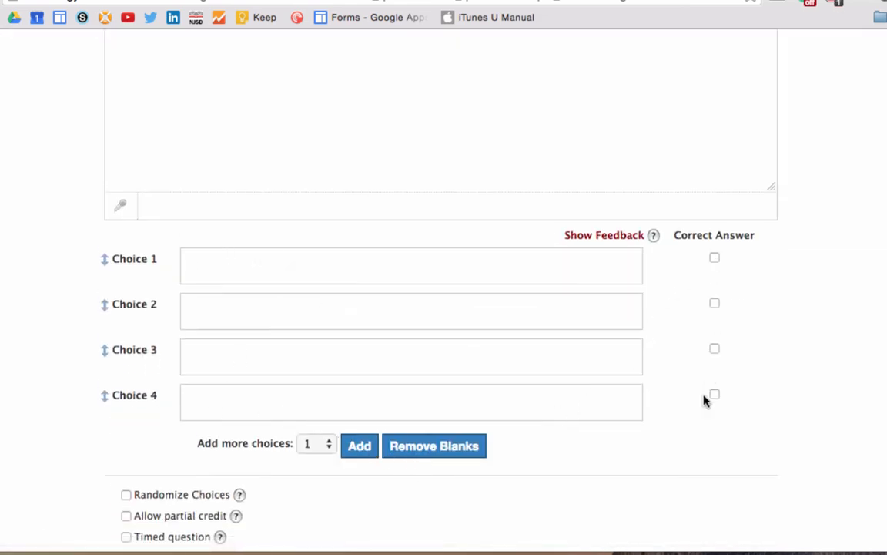
scroll(462, 463, down, 1)
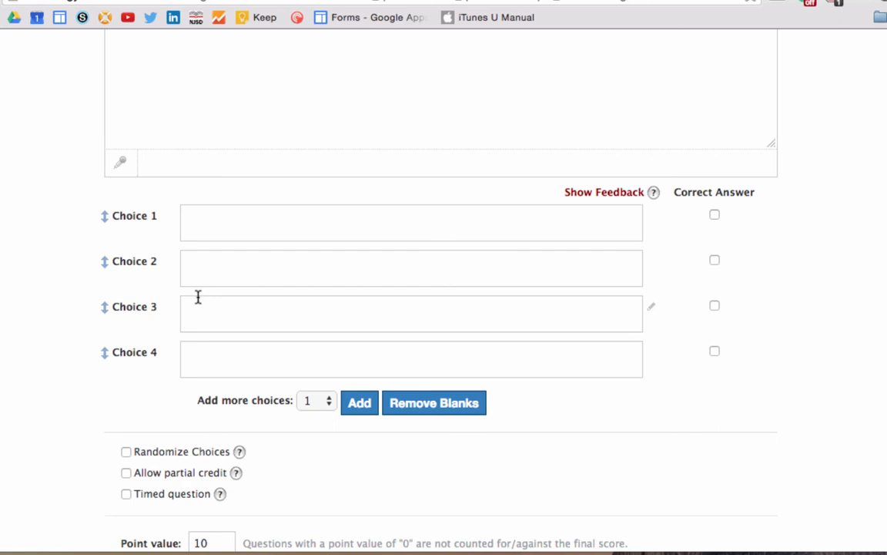
scroll(231, 508, down, 3)
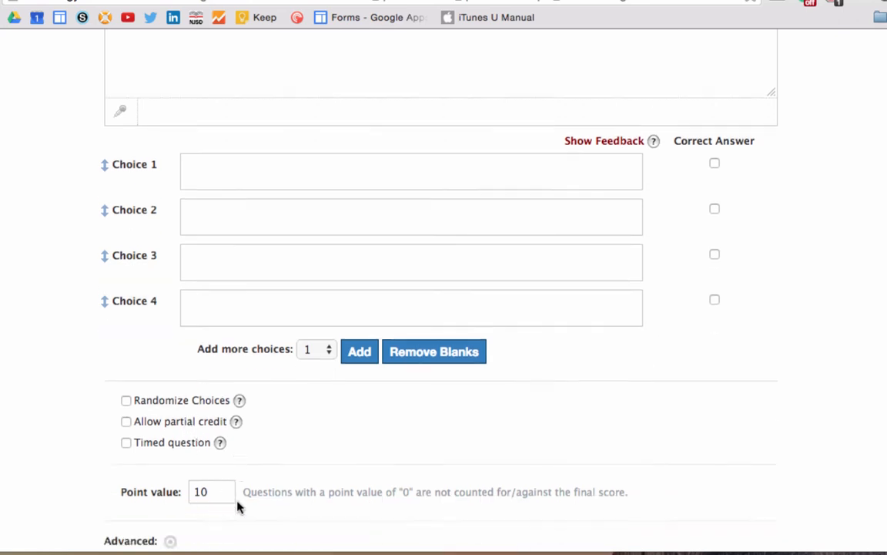
click(501, 491)
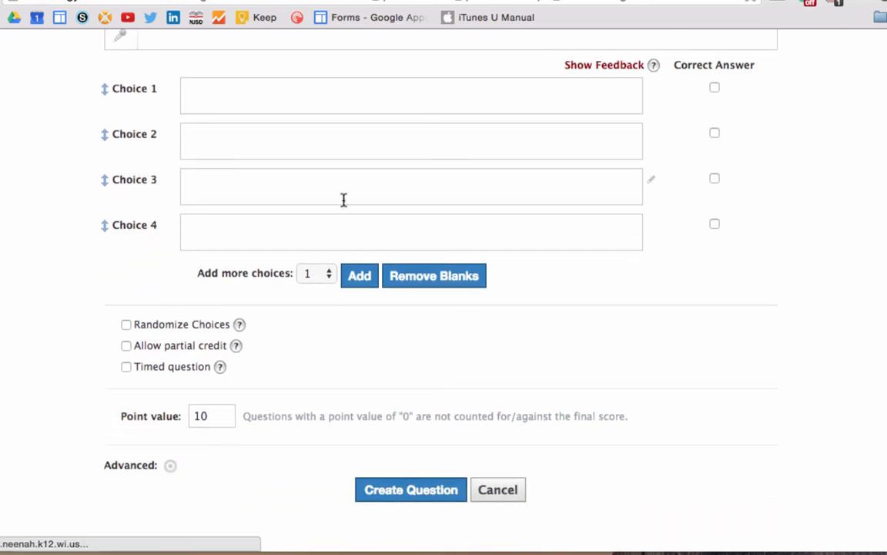
Open a new ordering question for the test and look through its item fields, credit and timing options.
click(178, 185)
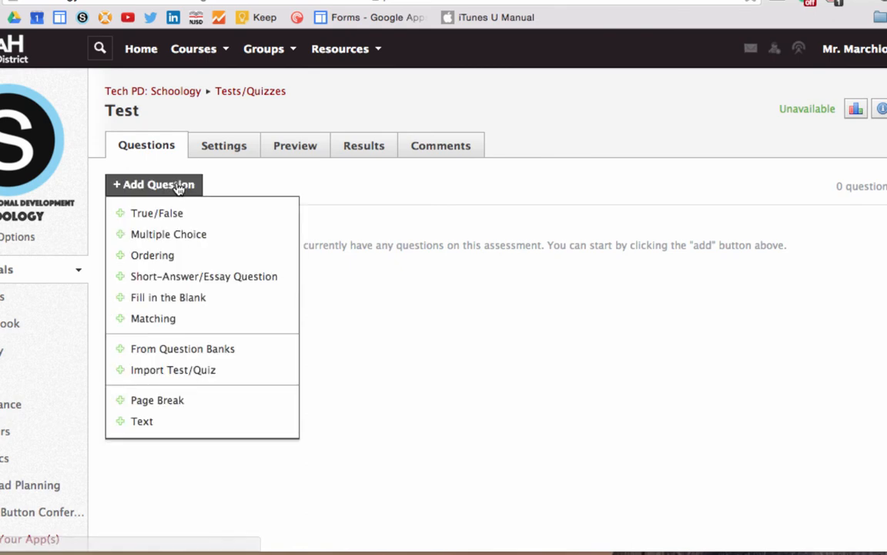
click(160, 256)
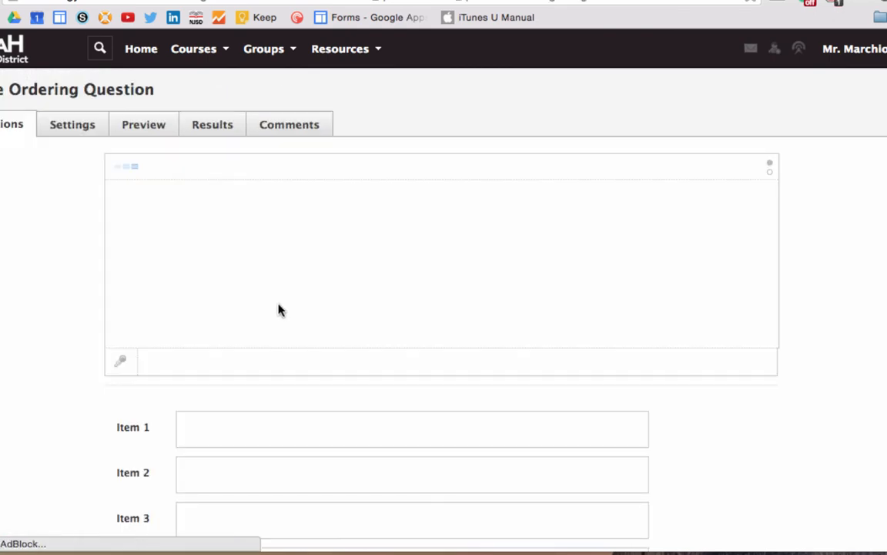
scroll(231, 346, down, 5)
scroll(231, 327, up, 6)
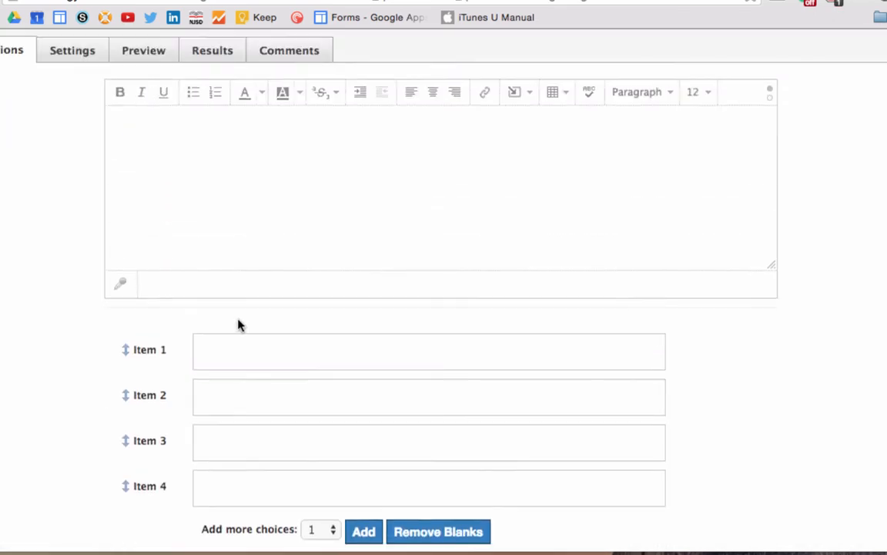
scroll(249, 419, down, 5)
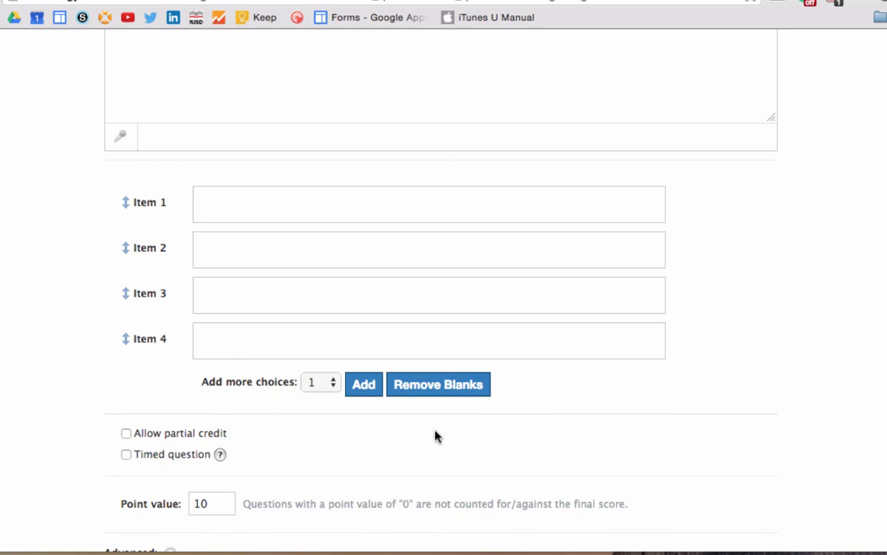
Review the ordering question form, cancel the question, and look through the question types that can be added to the test.
scroll(231, 470, down, 1)
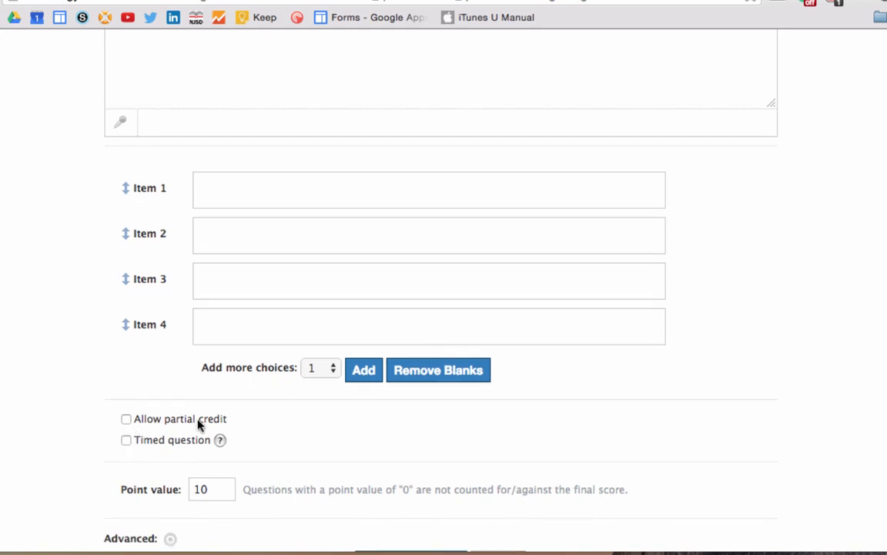
scroll(198, 424, down, 3)
scroll(198, 422, up, 8)
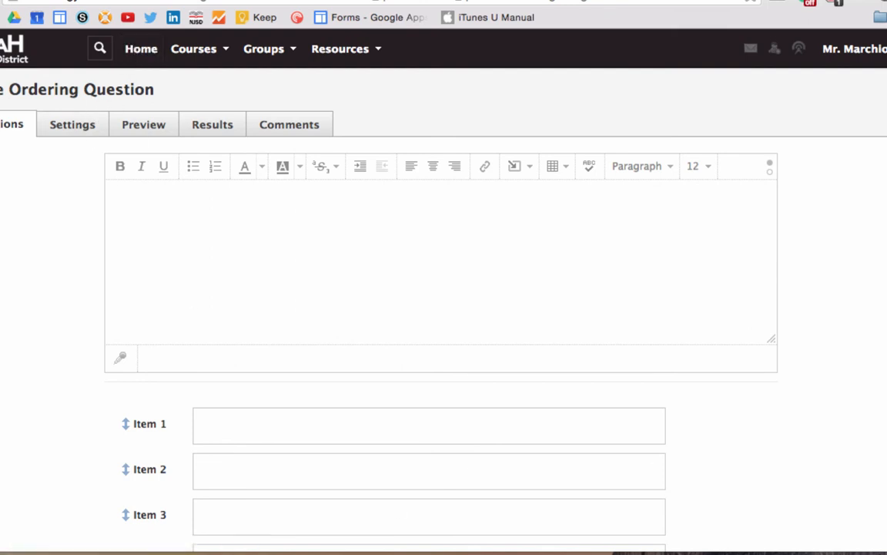
scroll(556, 437, down, 5)
scroll(555, 437, down, 15)
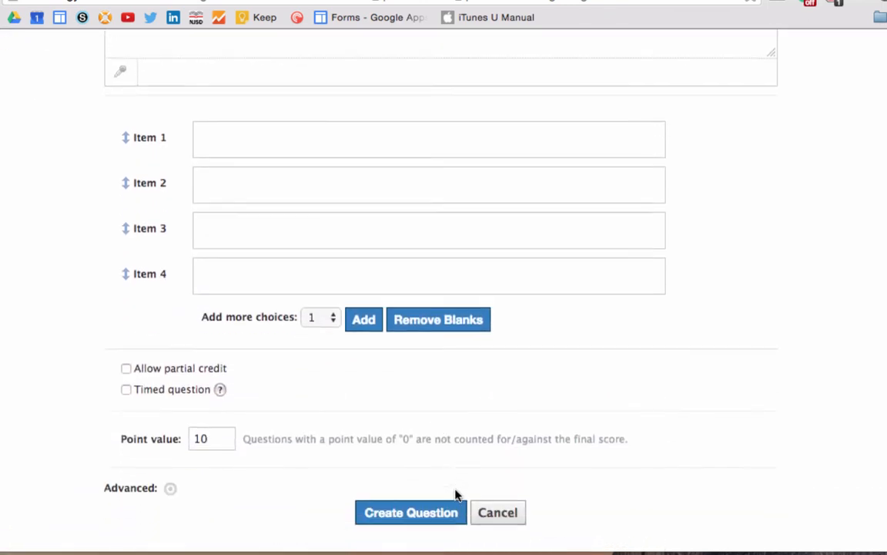
click(499, 484)
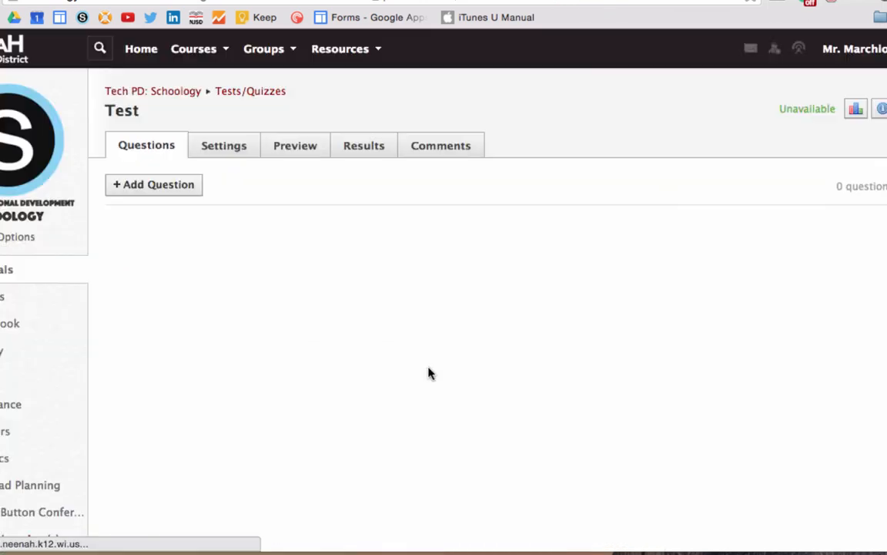
click(154, 184)
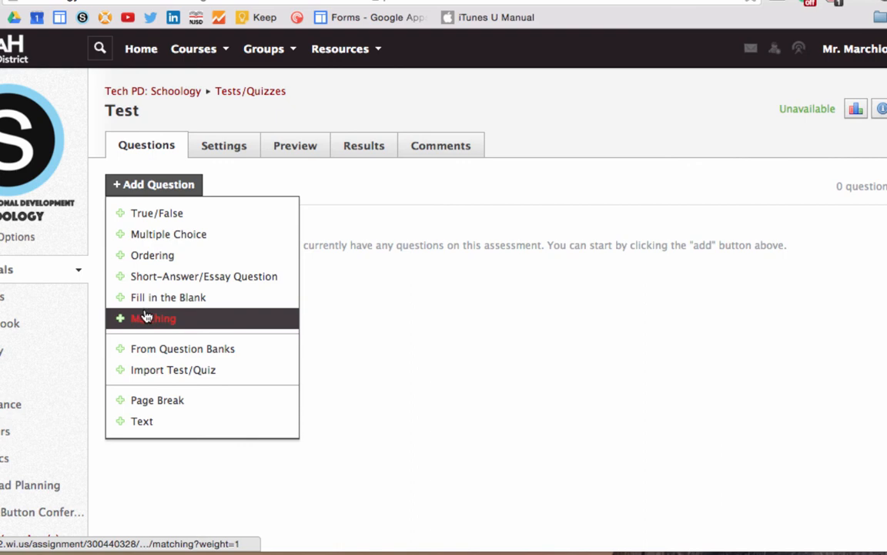
Open the test's settings and set its availability to Available now.
click(223, 151)
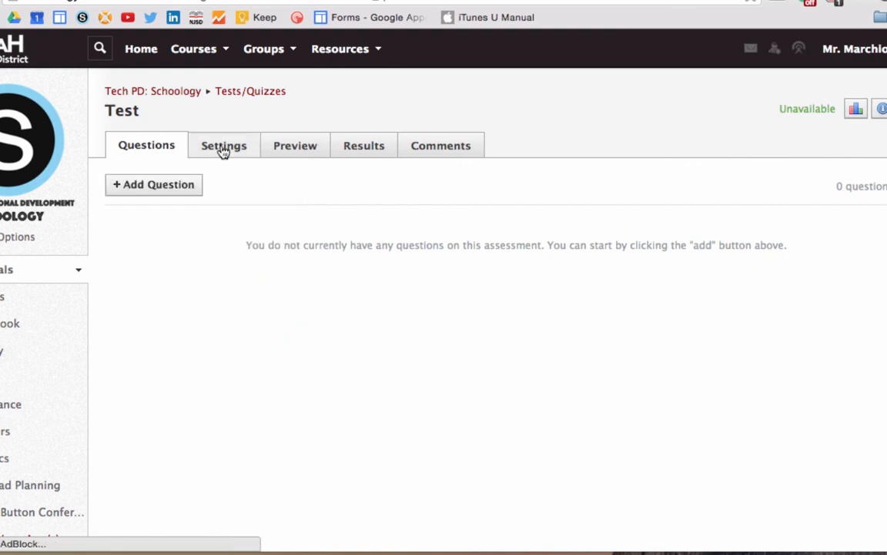
scroll(147, 260, down, 3)
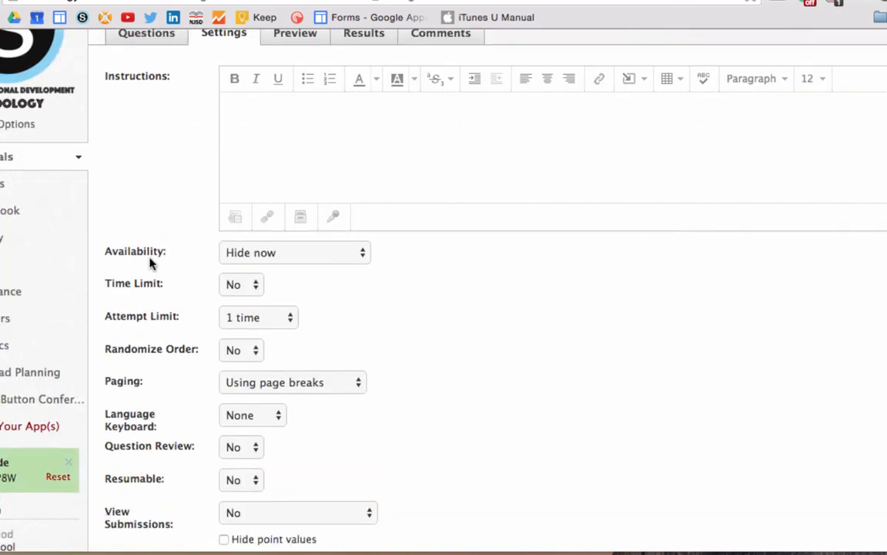
scroll(150, 262, down, 2)
click(229, 178)
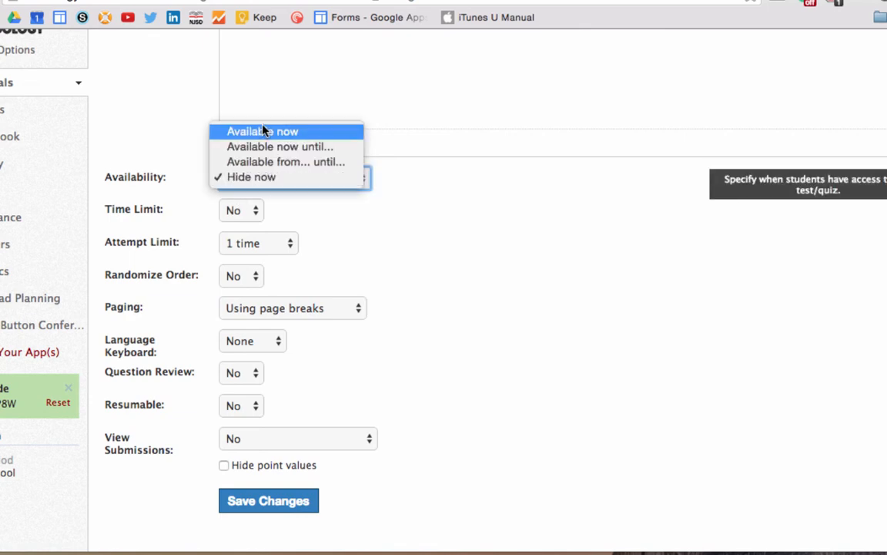
click(262, 185)
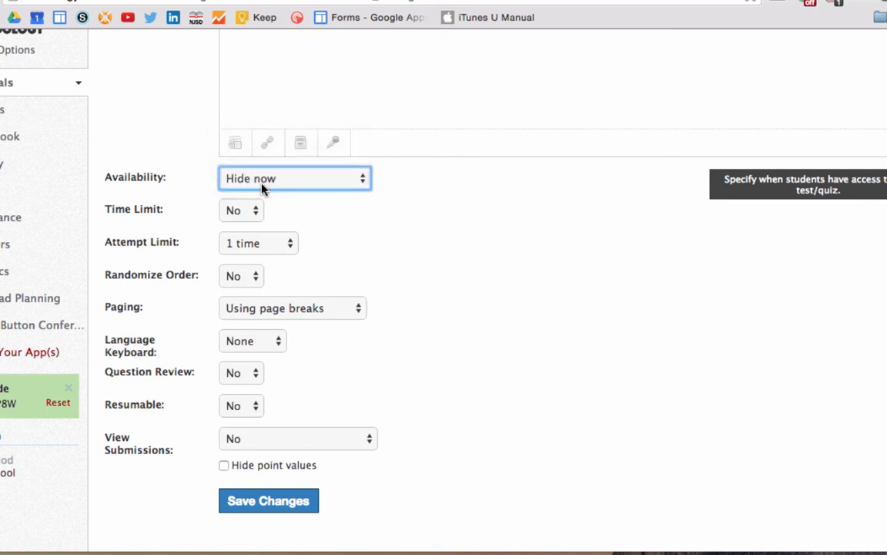
click(263, 187)
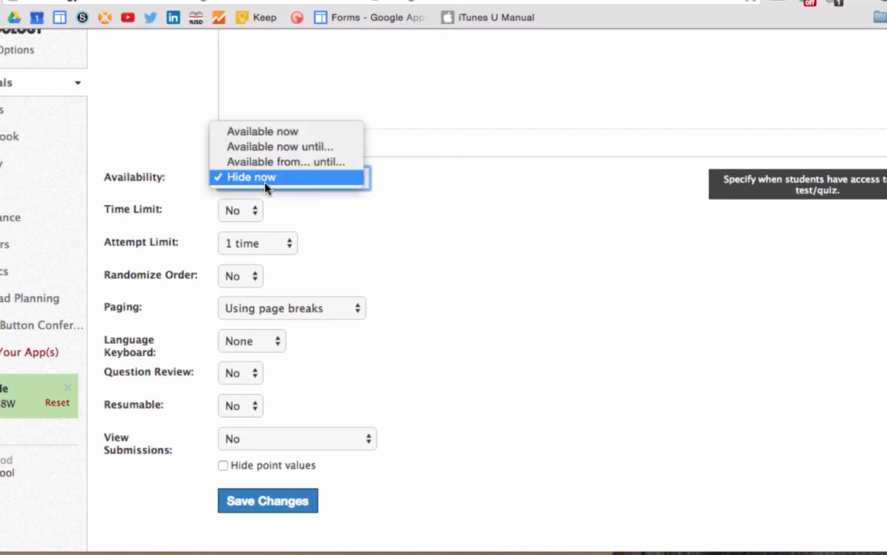
click(239, 132)
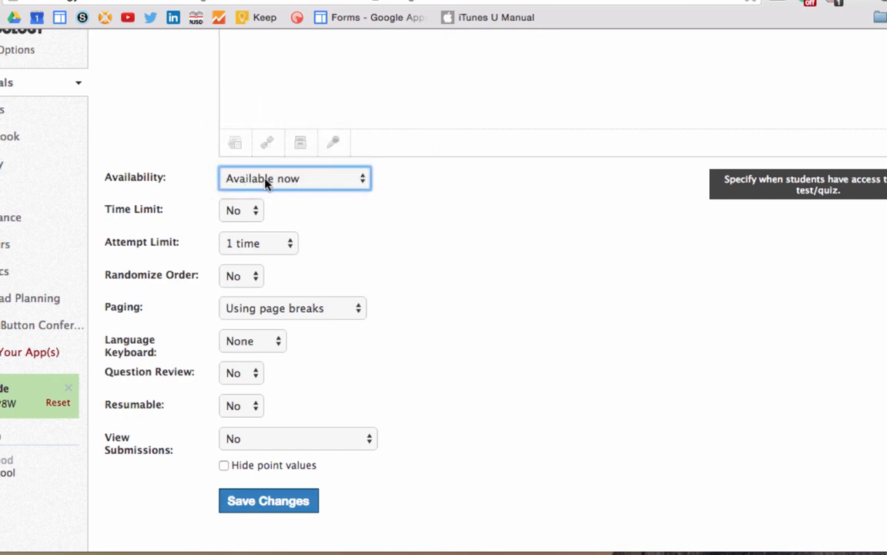
Turn on the test's time limit and set it to 30 minutes.
click(254, 215)
click(248, 225)
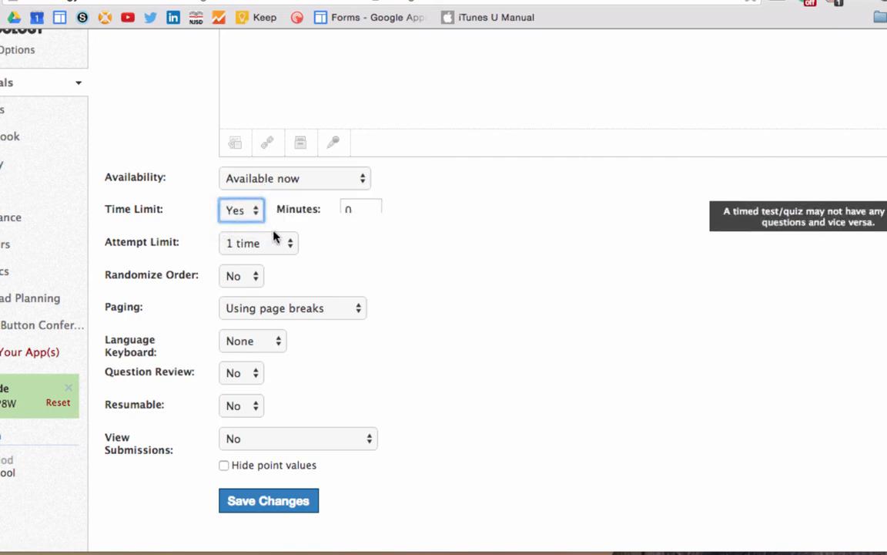
click(344, 213)
key(BackSpace)
text(3)
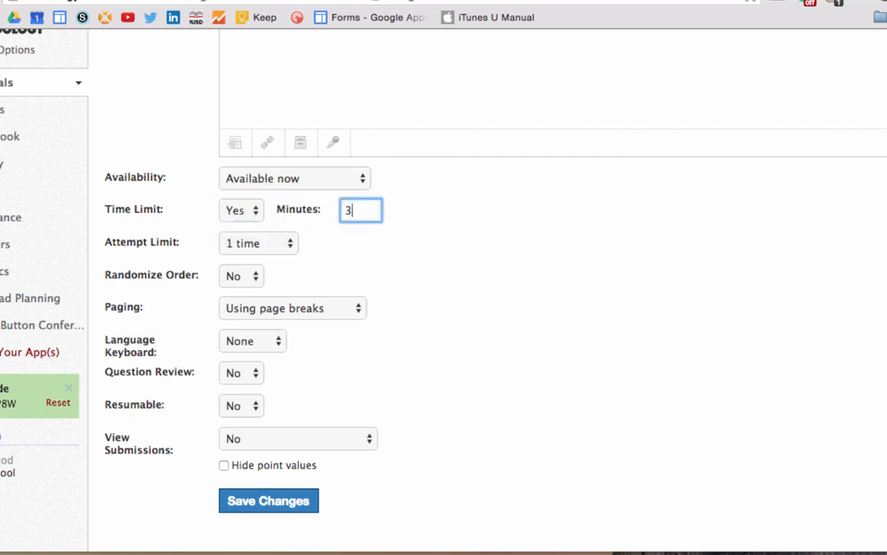
Set the attempt limit to 3 times and grade the attempts by average score.
click(290, 245)
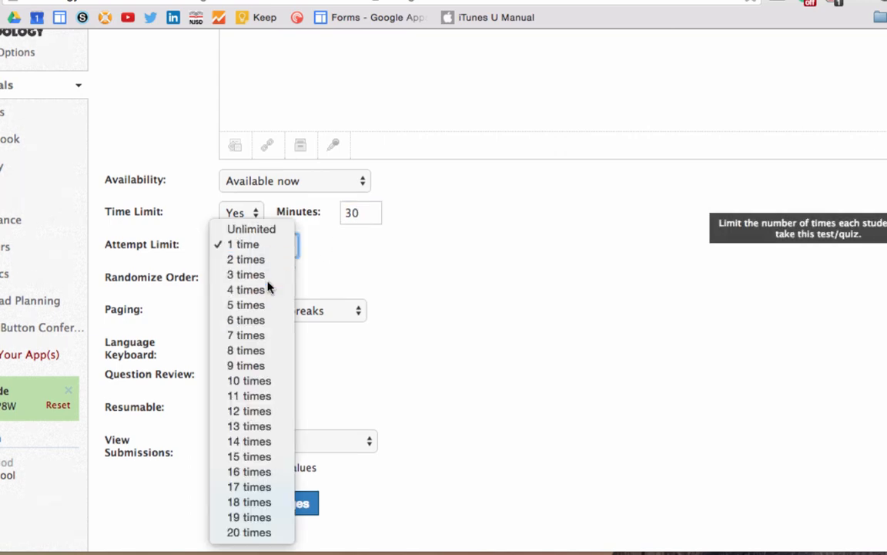
click(270, 277)
click(410, 246)
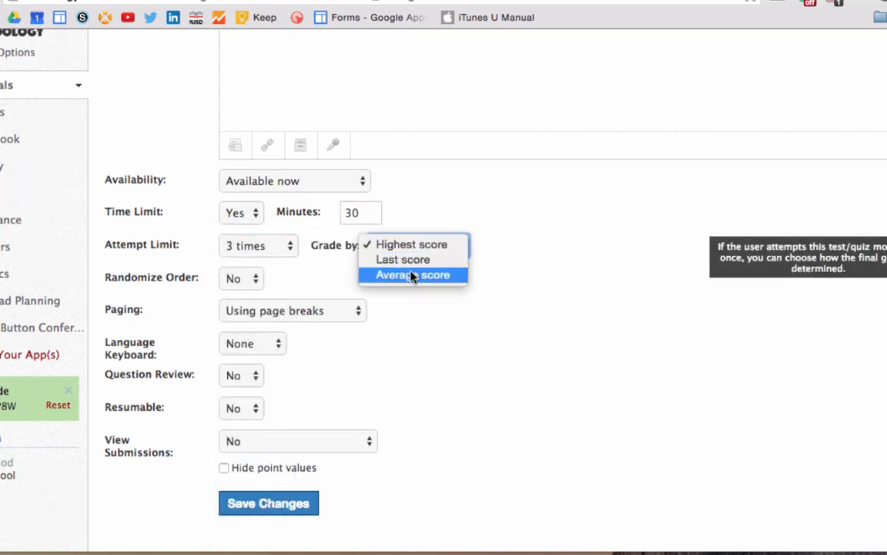
click(410, 273)
Set Randomize Order to Yes and the paging to One question per page.
click(256, 280)
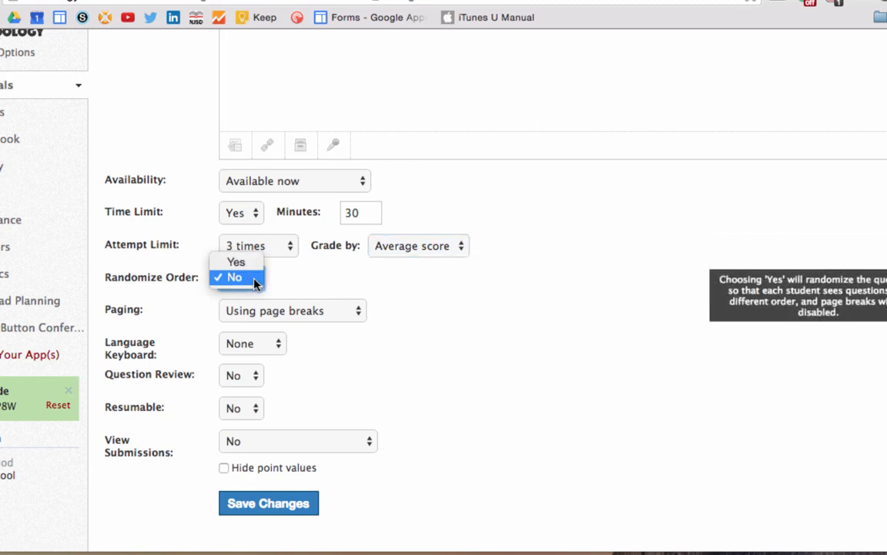
click(250, 262)
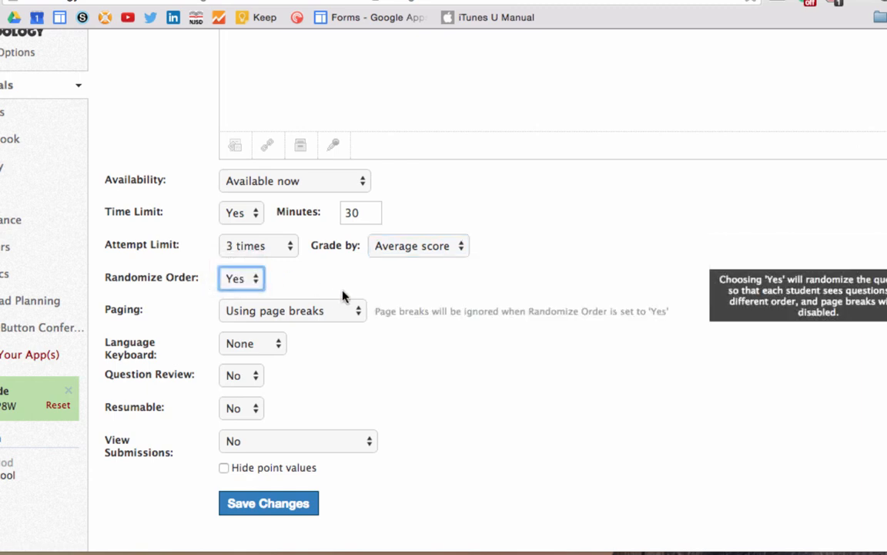
click(282, 316)
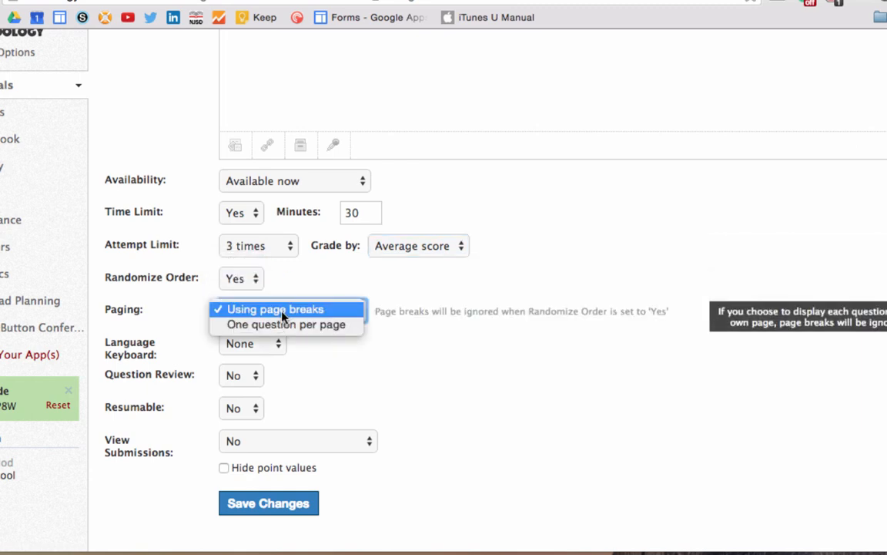
click(316, 334)
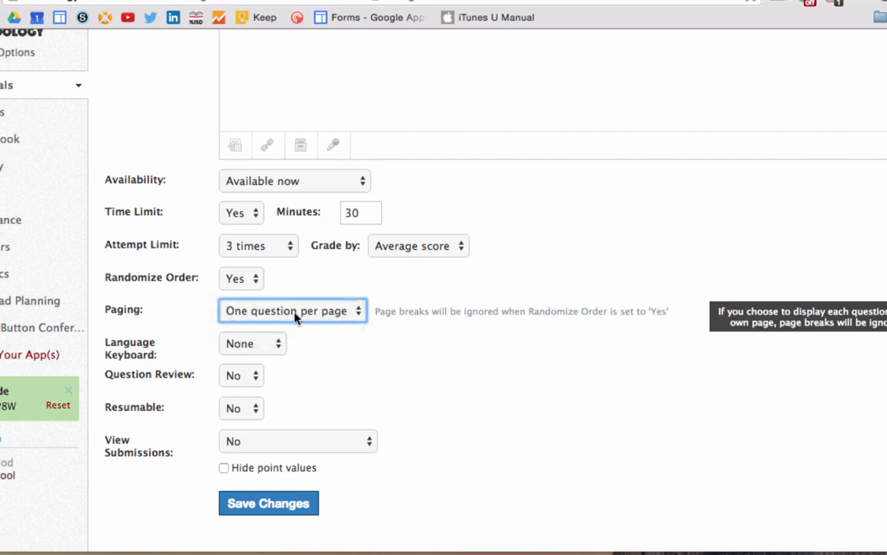
Try the Spanish option for the test's language keyboard and set it back to None.
click(277, 348)
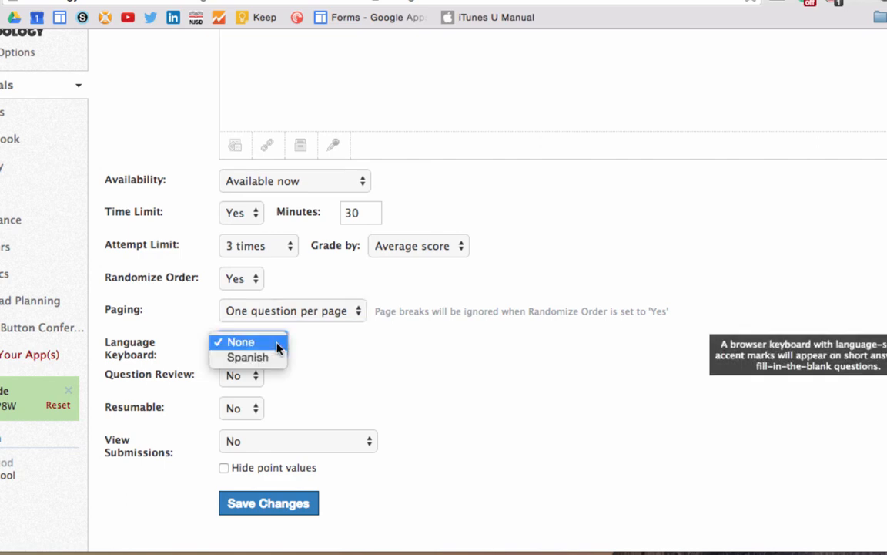
click(279, 359)
click(271, 341)
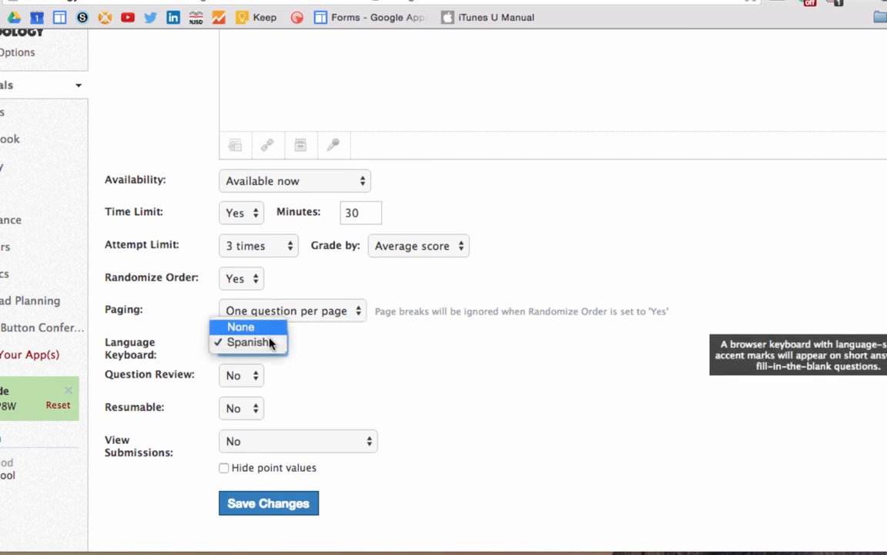
click(245, 327)
Set both Question Review and Resumable to Yes for the test.
click(240, 375)
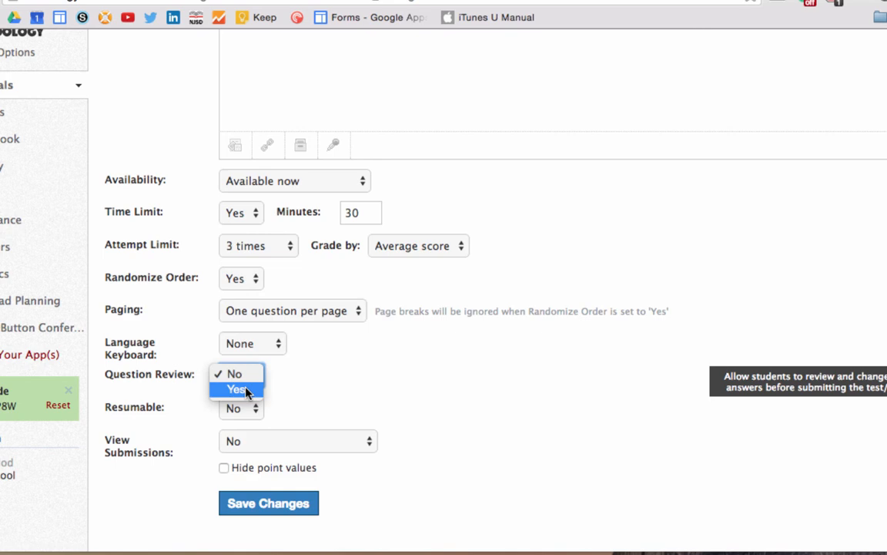
click(246, 390)
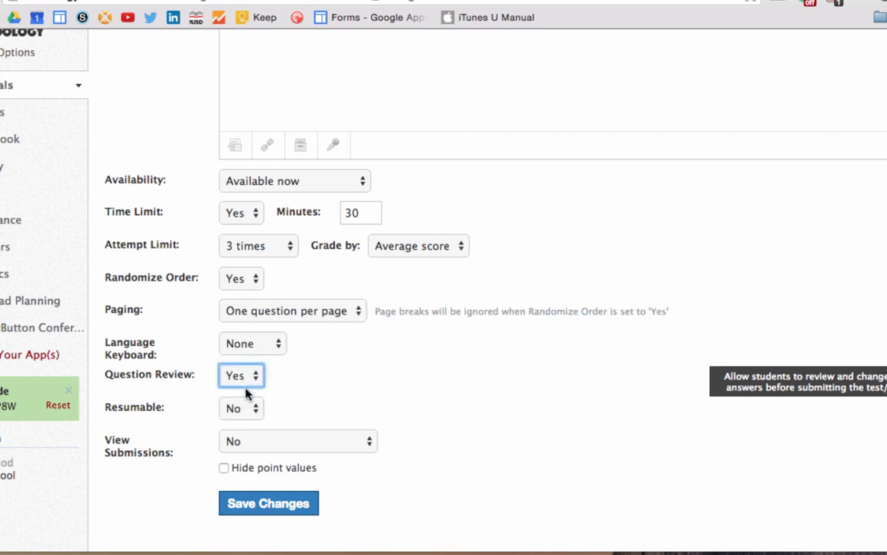
click(241, 407)
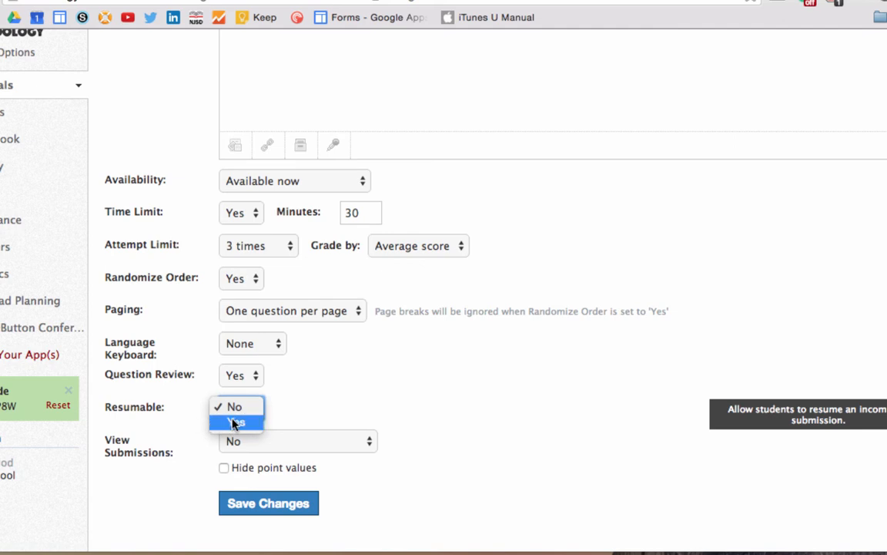
click(235, 422)
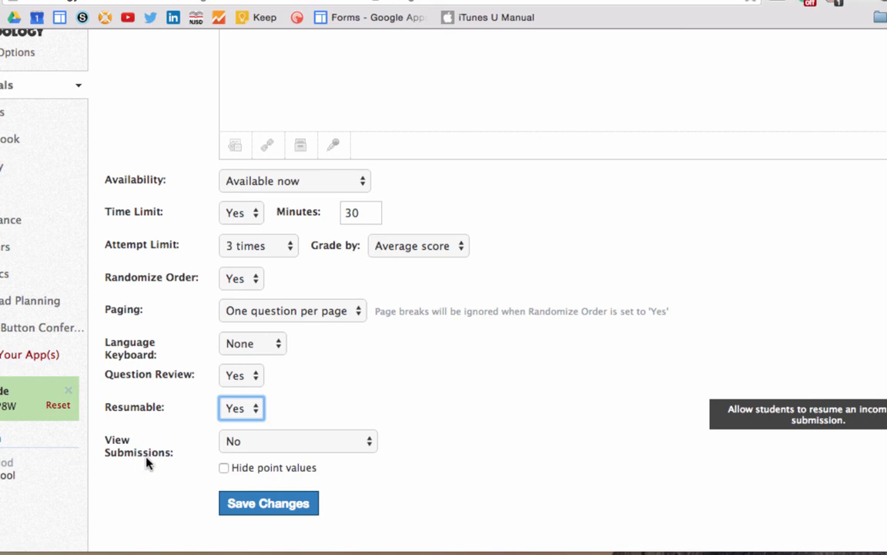
Set View Submissions to Yes with correct answers and save the test settings.
click(307, 448)
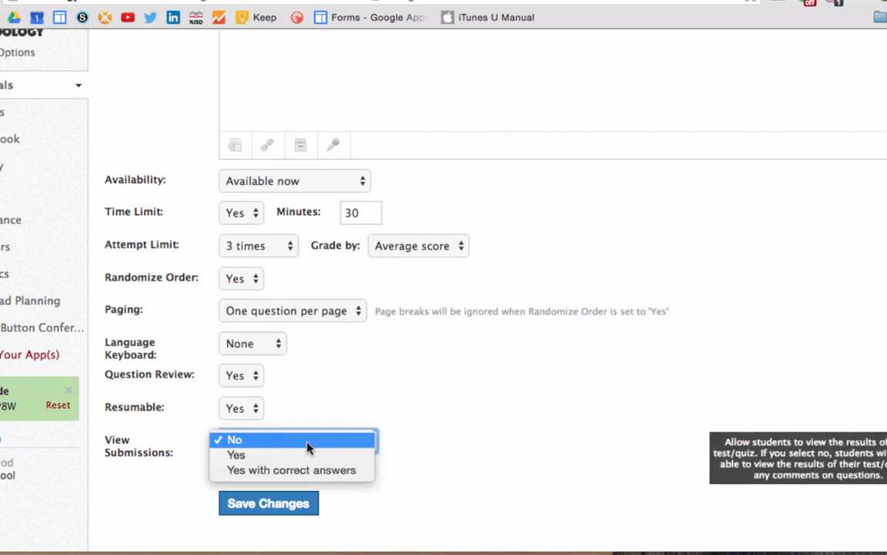
click(308, 470)
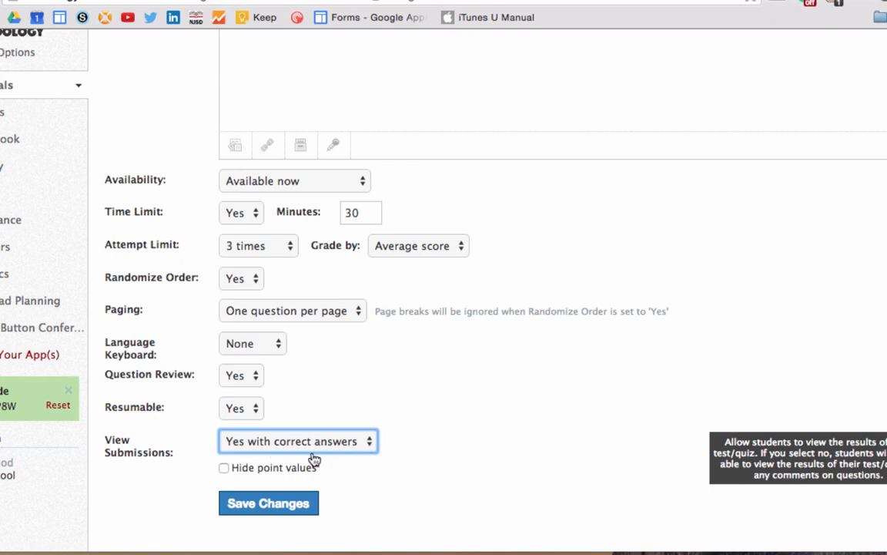
click(275, 506)
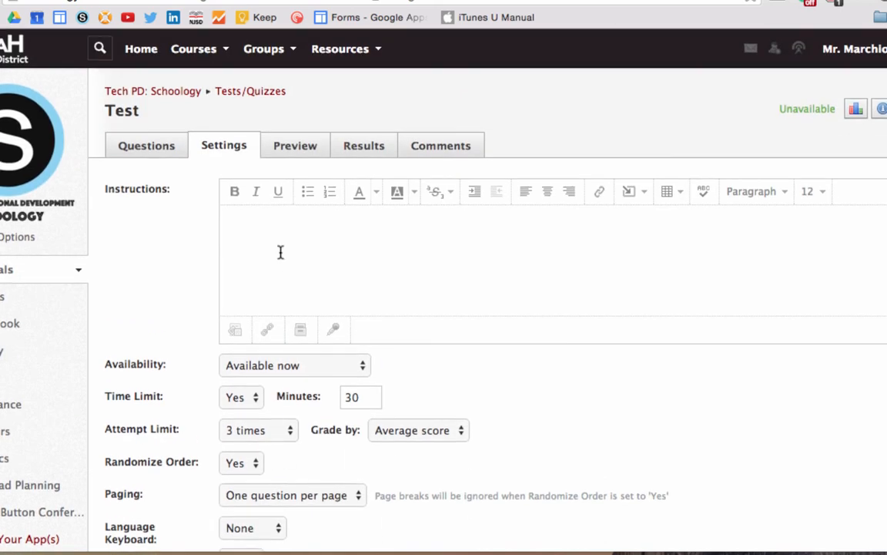
Look at the test's preview, results and comments pages and return to its questions.
click(296, 147)
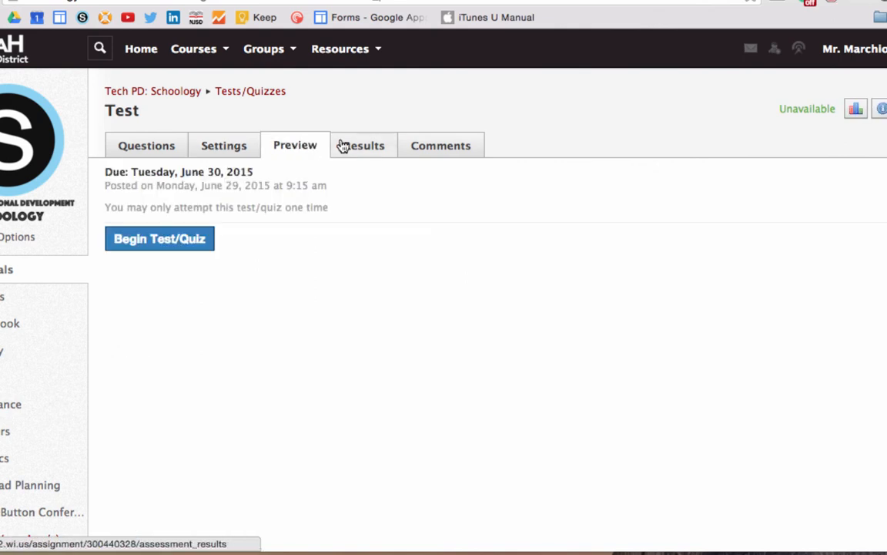
click(373, 150)
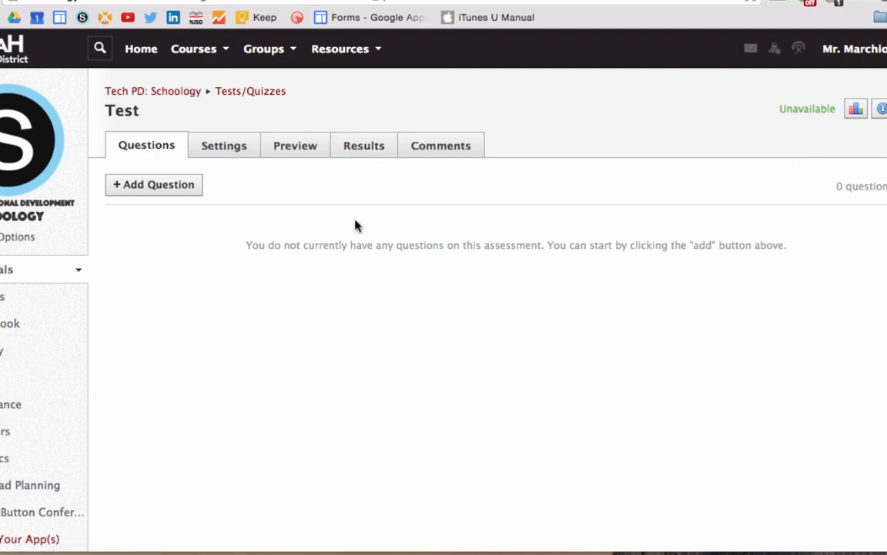
click(450, 149)
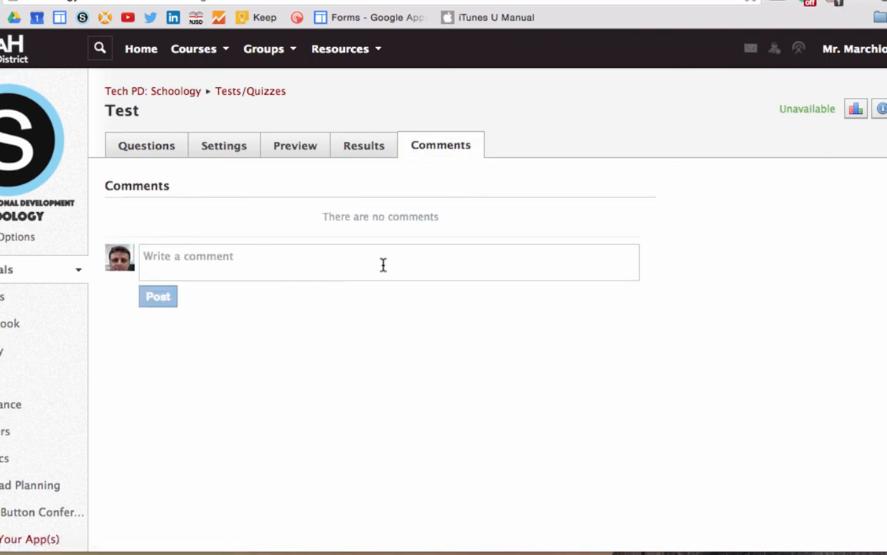
click(138, 146)
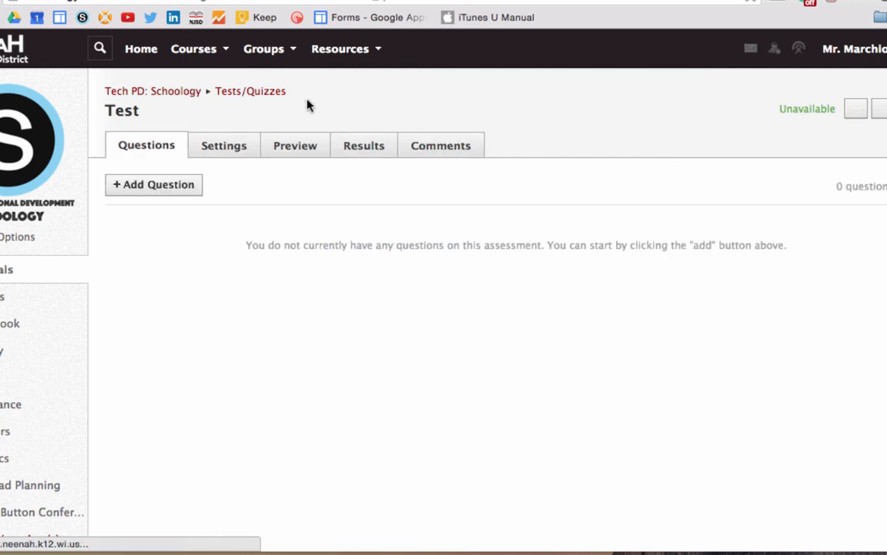
Look over the course's list of tests and quizzes and open the Neenah Joint School District page.
click(237, 92)
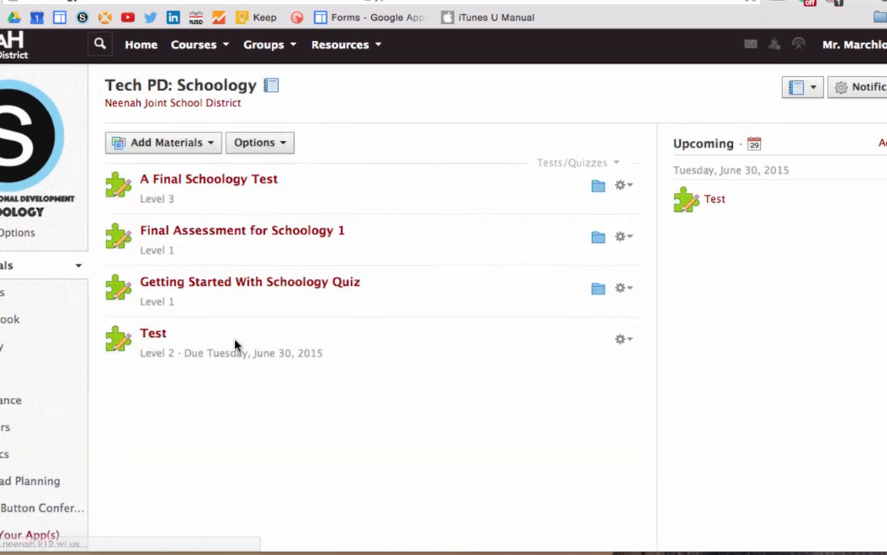
scroll(234, 345, down, 5)
scroll(233, 344, up, 5)
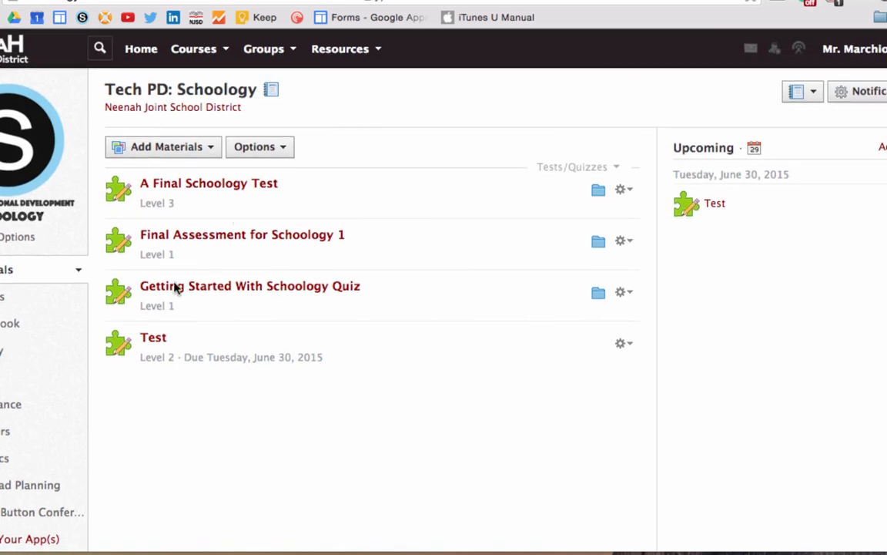
click(184, 107)
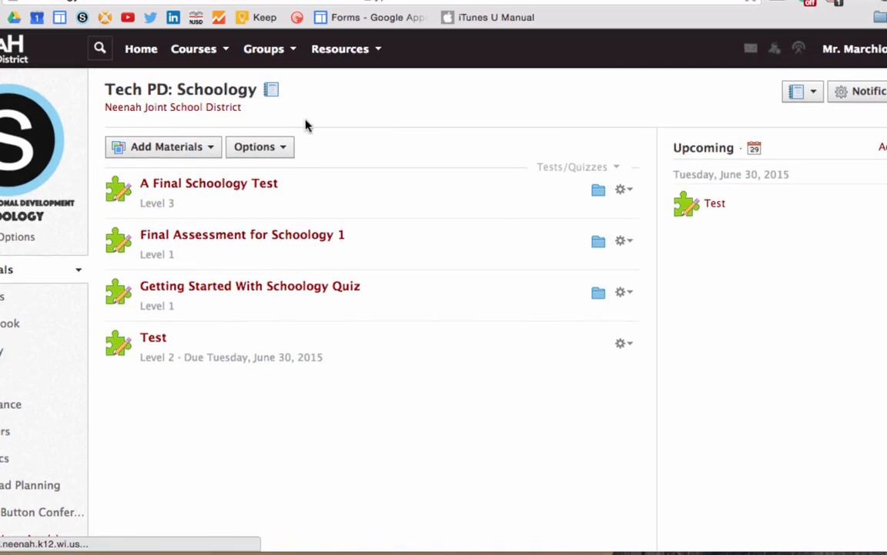
click(305, 125)
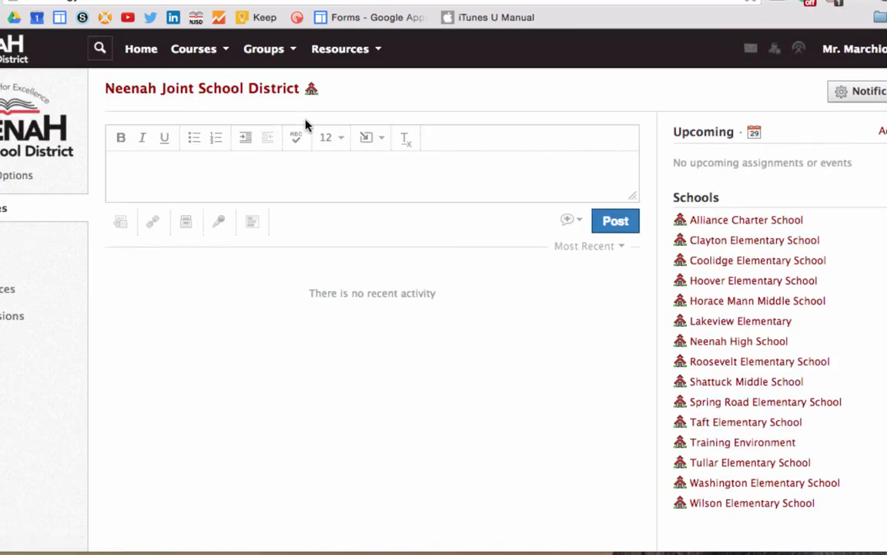